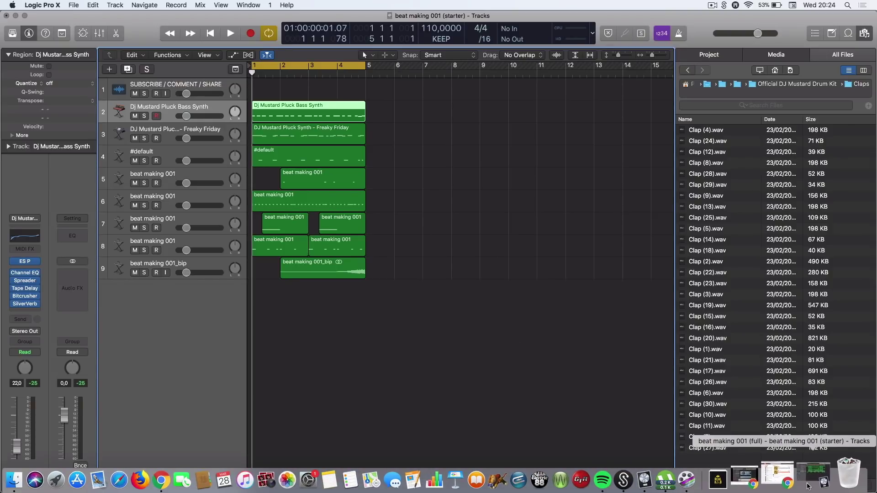
Glance at the finished full project, return to the starter, and solo the Pluck Bass Synth.
{"action": "left_click", "coordinate": [802, 487]}
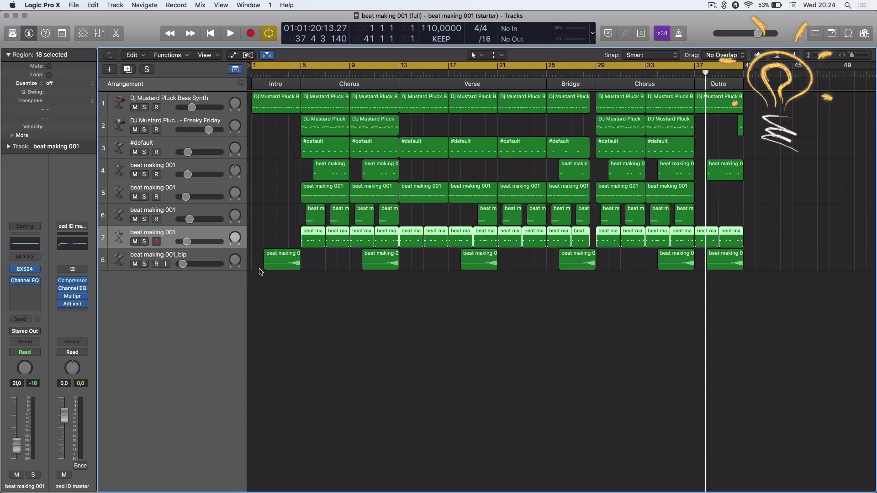
{"action": "left_click", "coordinate": [16, 16]}
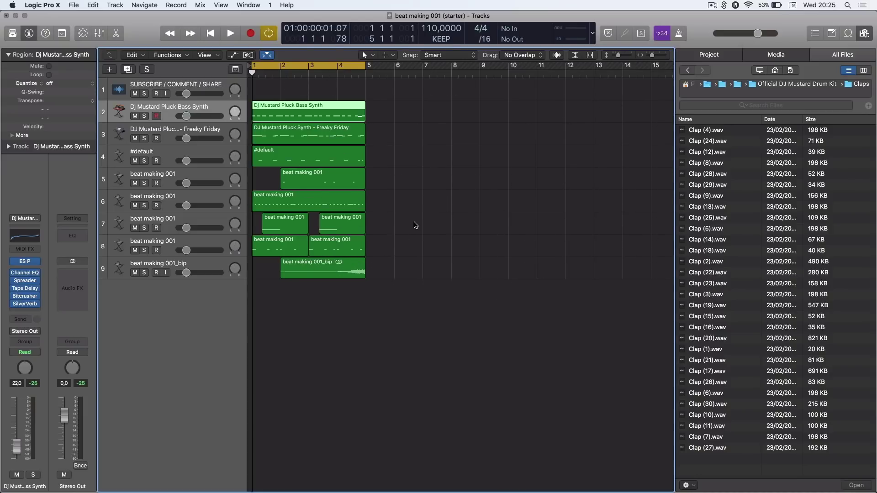
{"action": "left_click", "coordinate": [144, 116]}
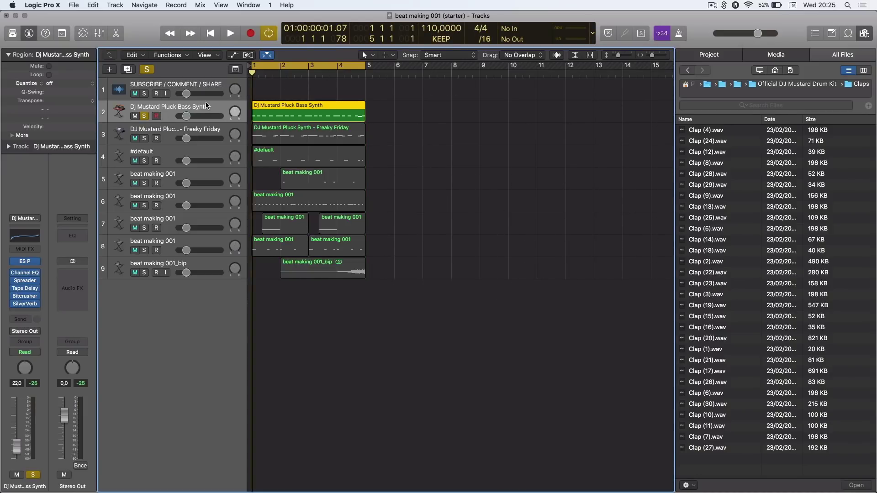
Play the bass line on its own, then stop and rewind to bar 1.
{"action": "key", "text": "space"}
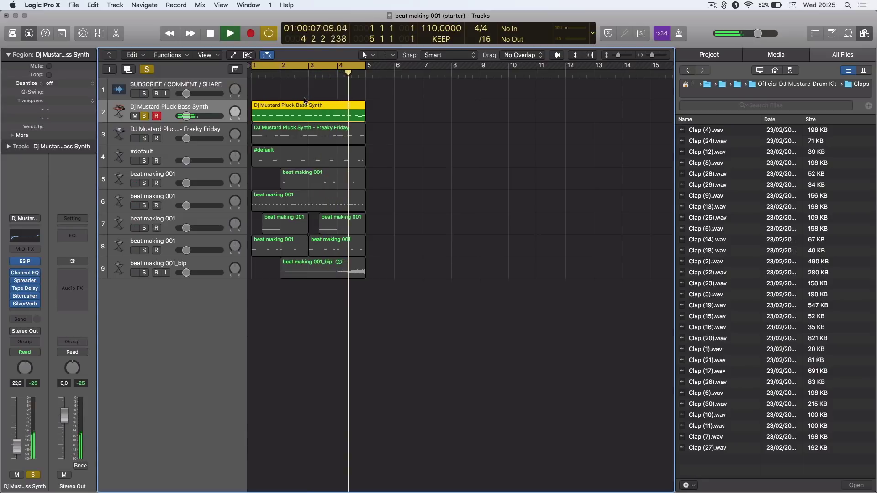
{"action": "key", "text": "space"}
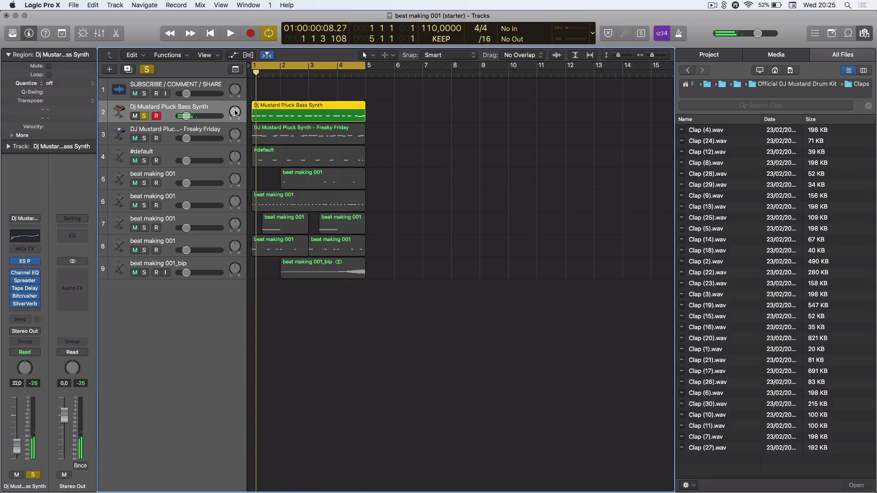
{"action": "left_click_drag", "start_coordinate": [256, 72], "coordinate": [250, 71]}
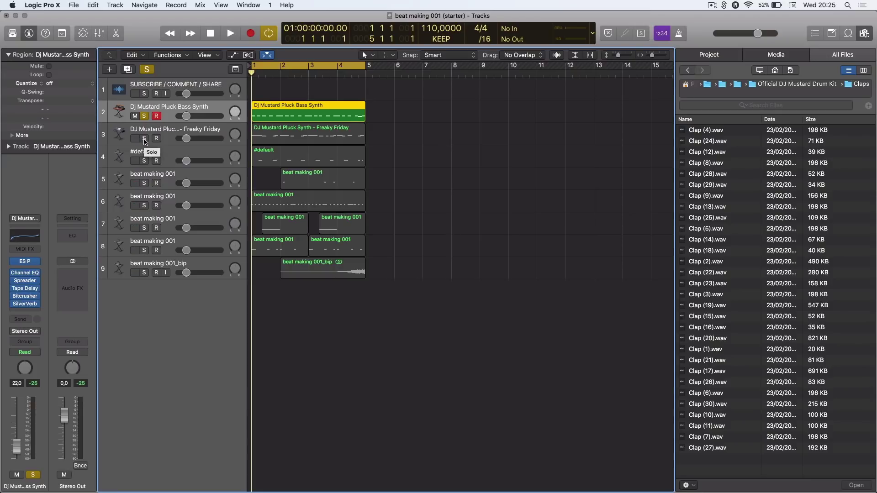
Solo Freaky Friday and hear the melody alone and with the bass, then rewind to bar 1.
{"action": "left_click", "coordinate": [144, 139]}
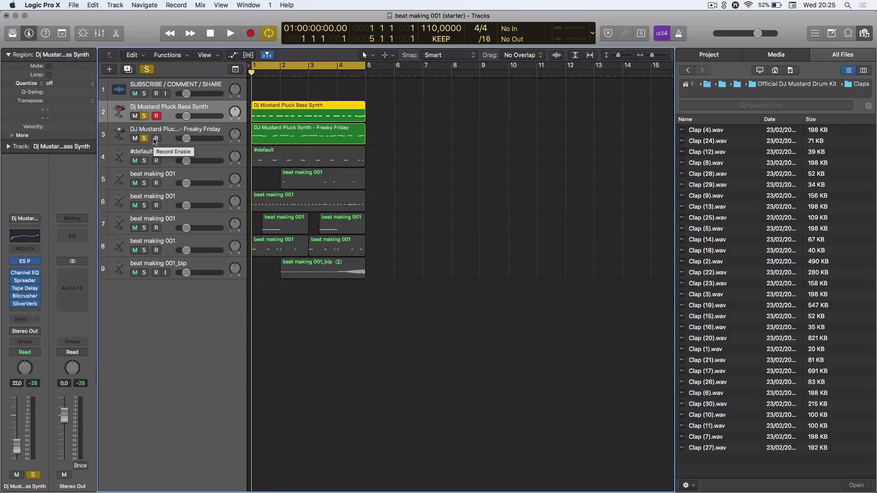
{"action": "key", "text": "space"}
{"action": "left_click", "coordinate": [144, 116]}
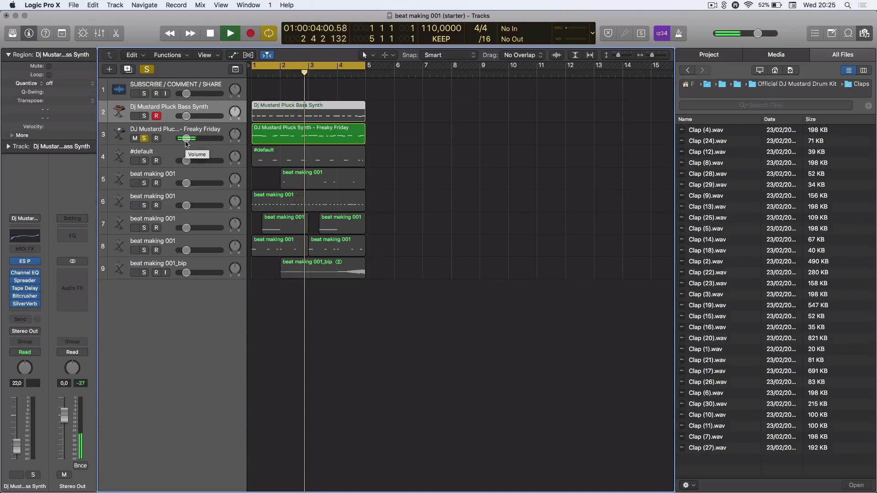
{"action": "key", "text": "ctrl+m"}
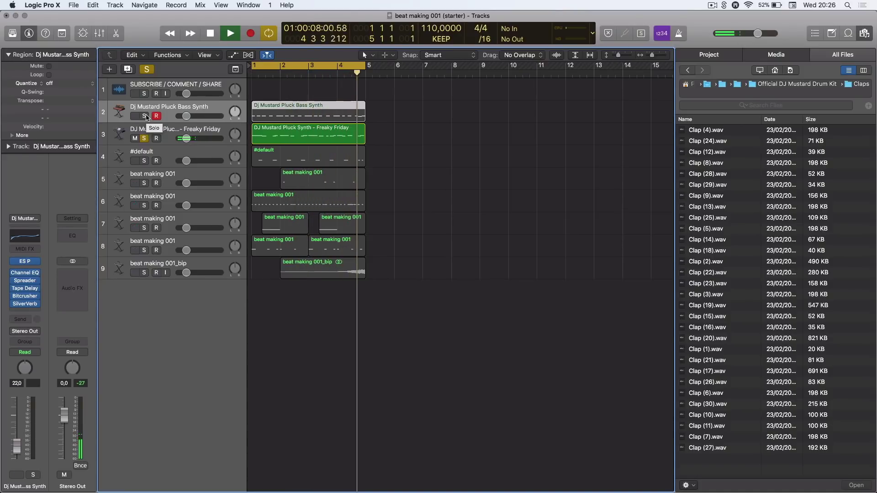
{"action": "left_click", "coordinate": [144, 116]}
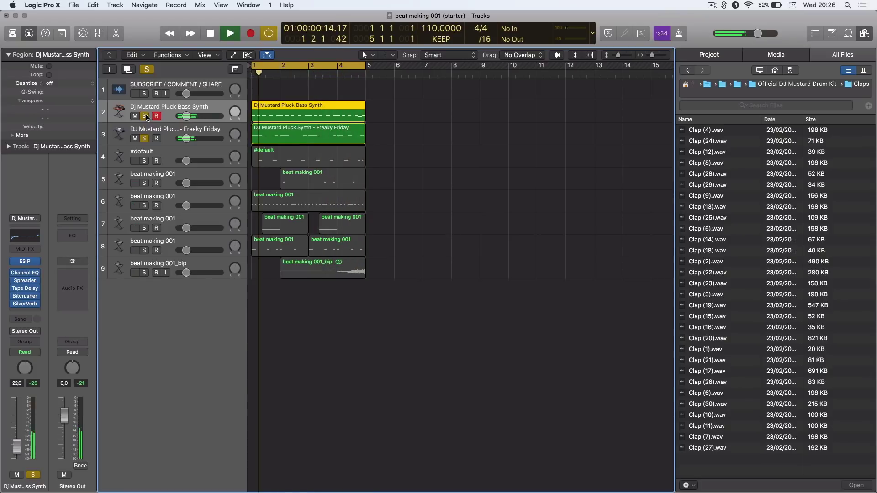
{"action": "key", "text": "space"}
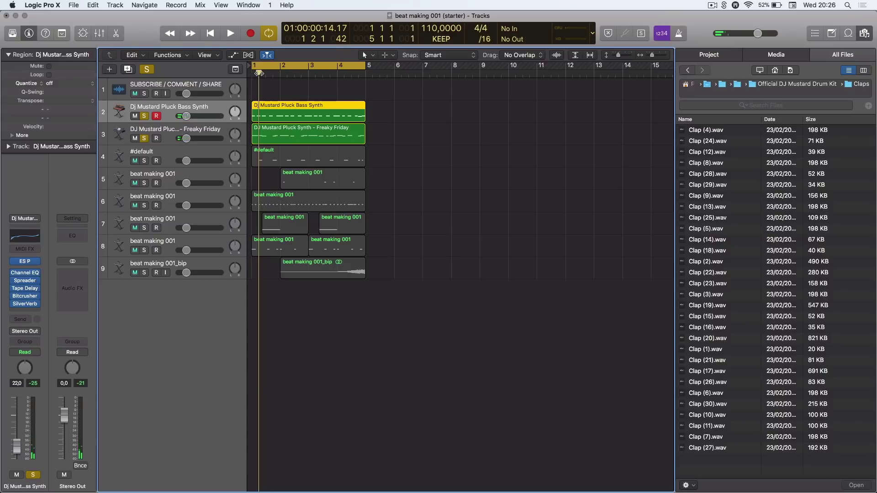
{"action": "left_click_drag", "start_coordinate": [258, 73], "coordinate": [252, 73]}
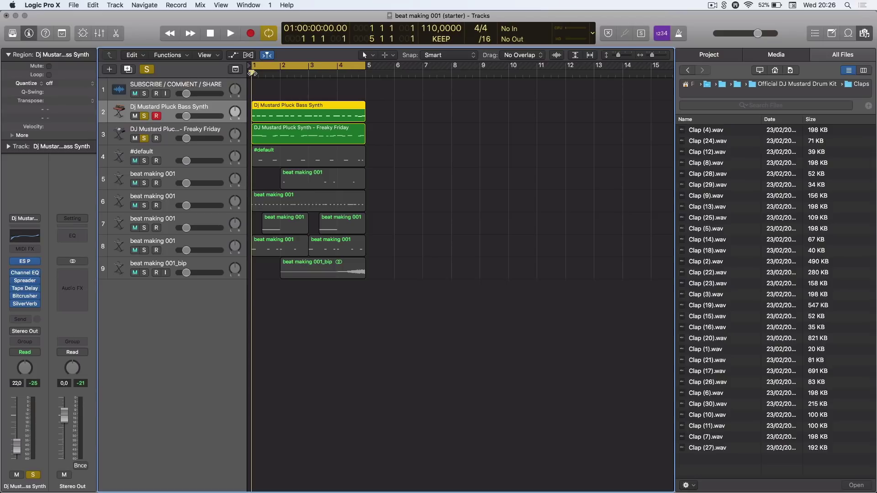
{"action": "mouse_move", "coordinate": [24, 261]}
{"action": "left_click", "coordinate": [25, 263]}
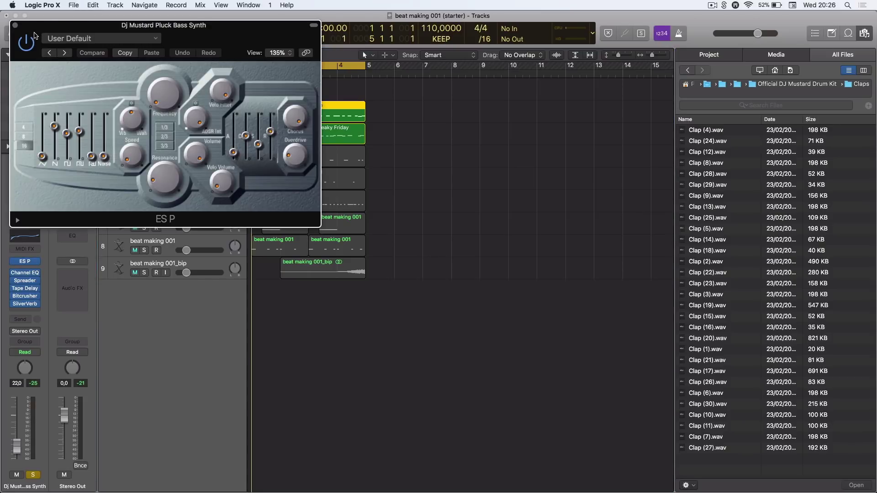
{"action": "left_click", "coordinate": [15, 25]}
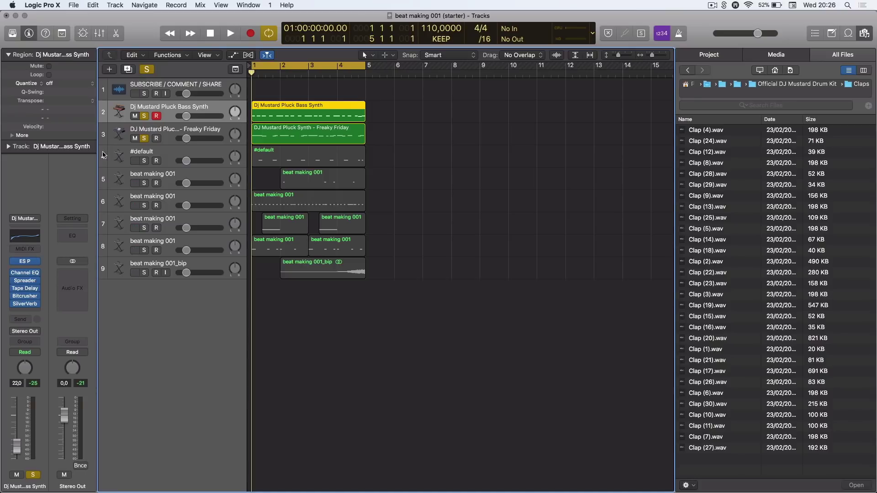
{"action": "left_click", "coordinate": [119, 130]}
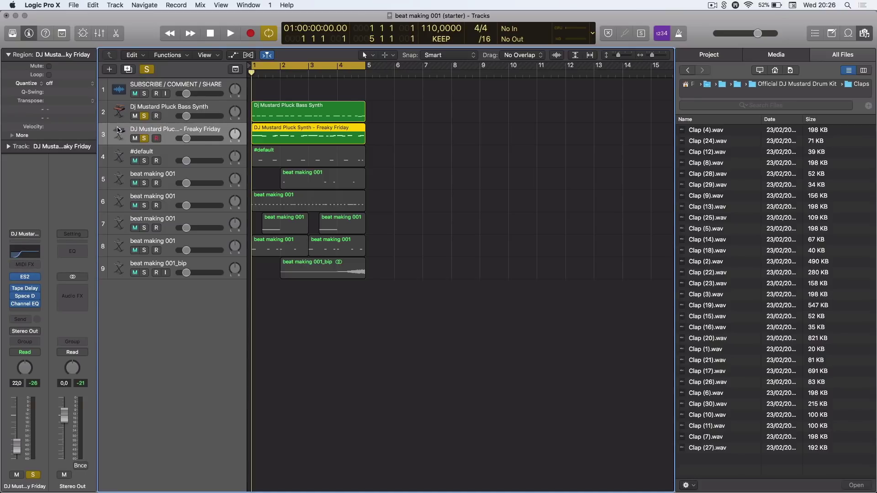
{"action": "left_click", "coordinate": [27, 277]}
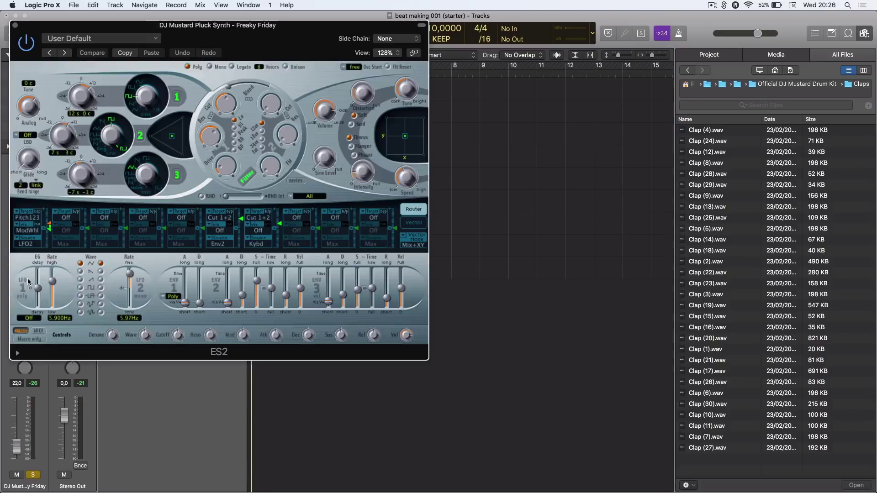
{"action": "left_click", "coordinate": [15, 25]}
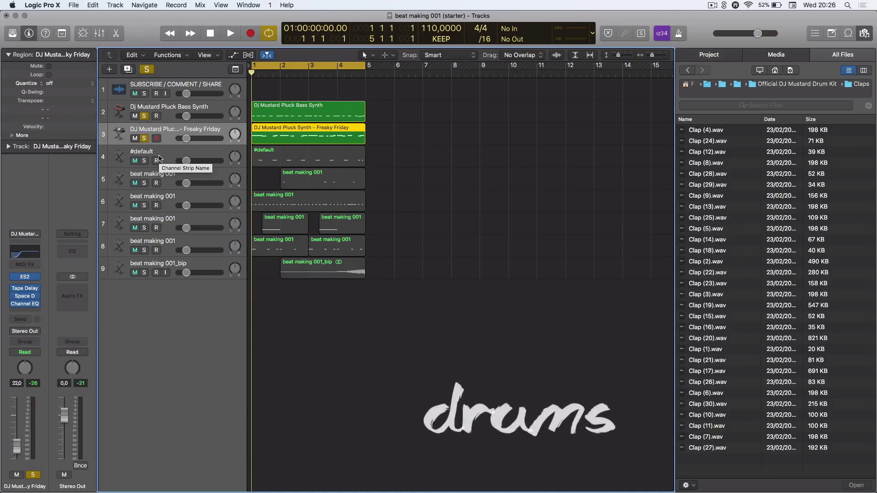
Open the #default drum track's EXS24 Instrument Editor and move it up and left.
{"action": "left_click", "coordinate": [155, 155]}
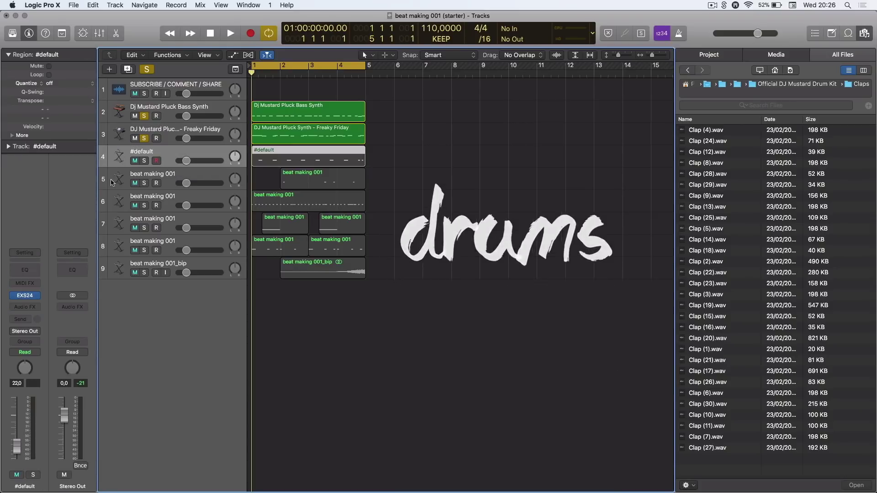
{"action": "left_click", "coordinate": [26, 298]}
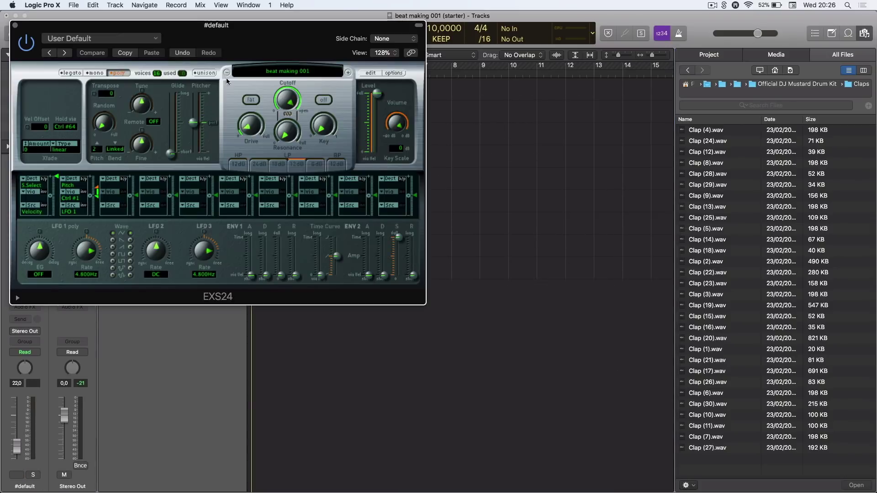
{"action": "left_click", "coordinate": [371, 73]}
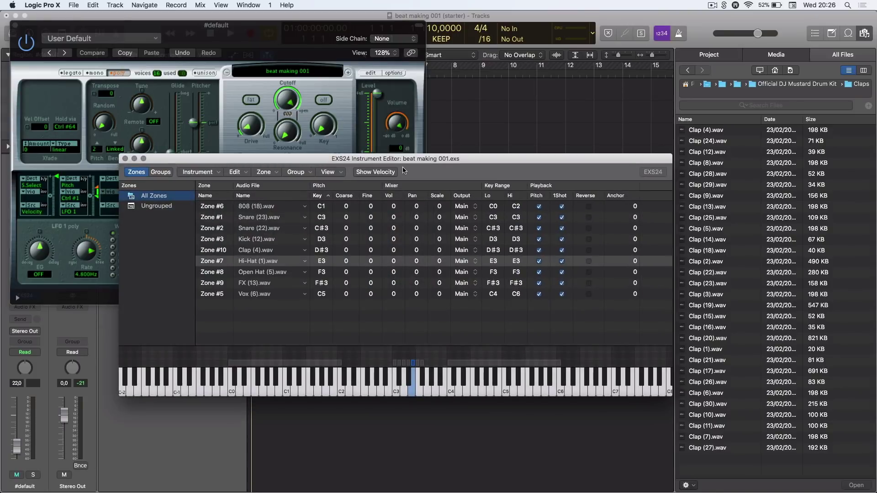
{"action": "left_click_drag", "start_coordinate": [415, 158], "coordinate": [401, 99]}
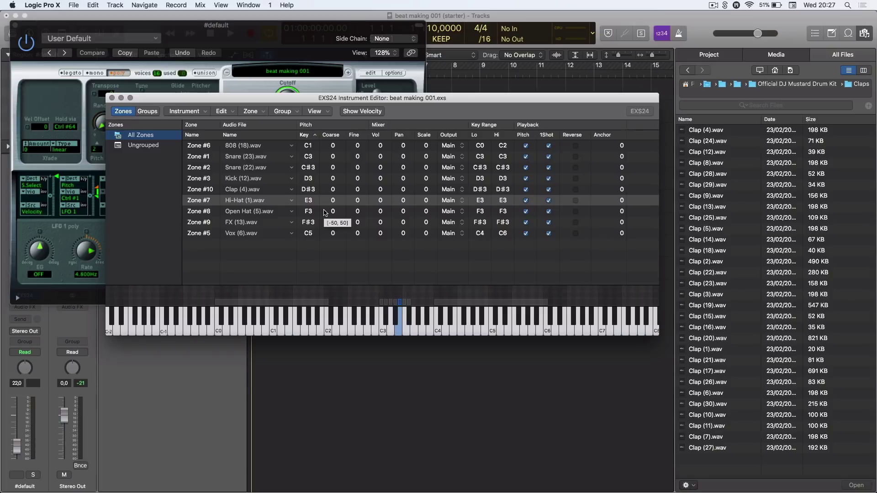
Audition the C3 snare and D3 kick samples, then close the sampler panel.
{"action": "left_click", "coordinate": [382, 330]}
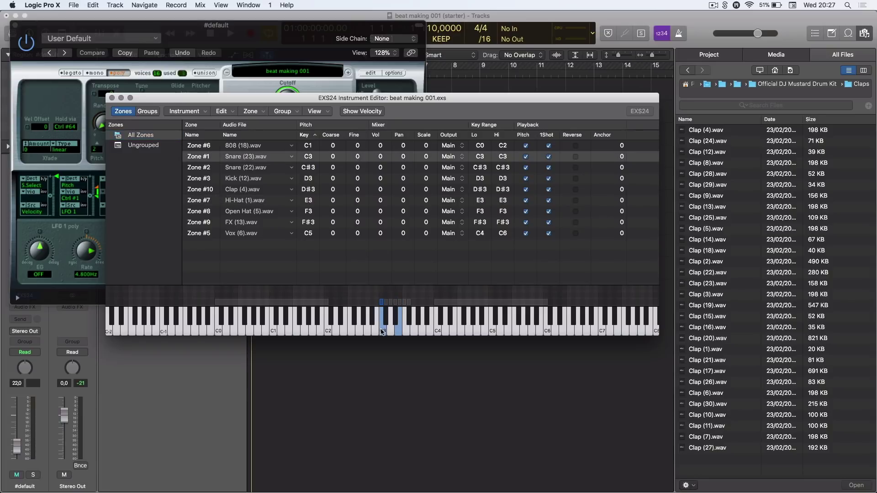
{"action": "left_click", "coordinate": [383, 328]}
{"action": "left_click", "coordinate": [387, 321]}
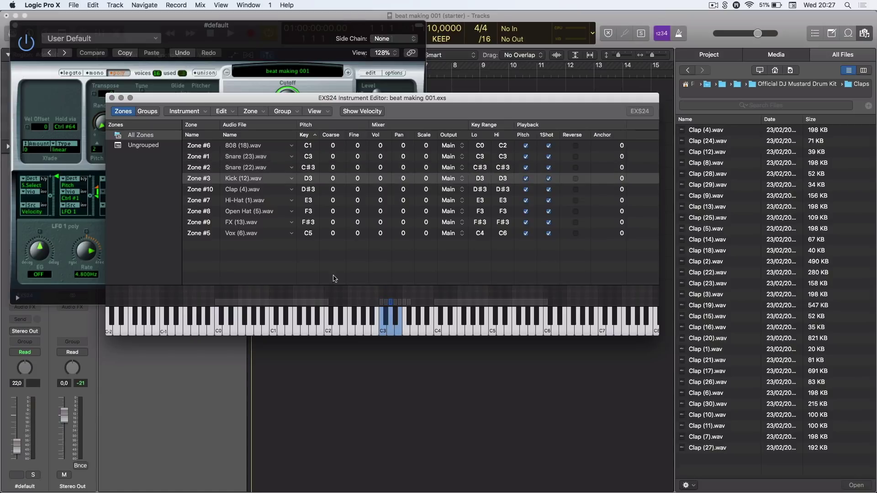
{"action": "left_click", "coordinate": [15, 25]}
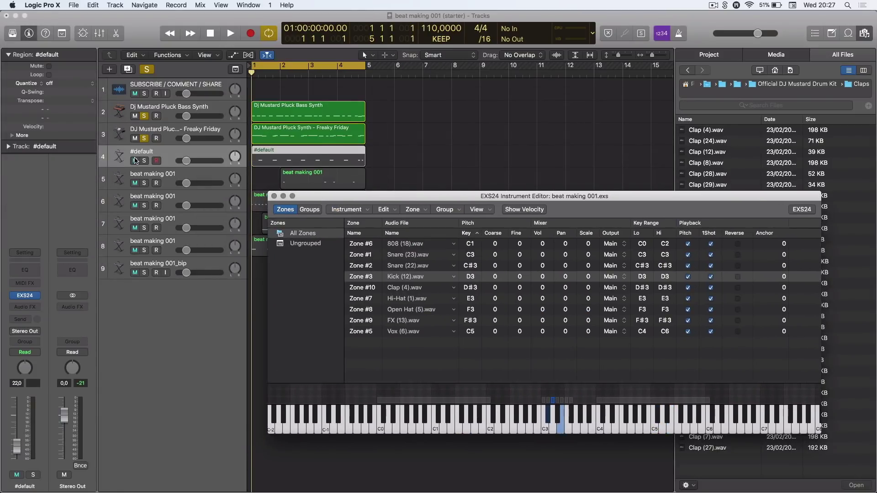
Solo the drums and audition every zone: snares, kick, clap, hats, FX, vocal and 808.
{"action": "left_click", "coordinate": [136, 160]}
{"action": "left_click_drag", "start_coordinate": [307, 197], "coordinate": [199, 103]}
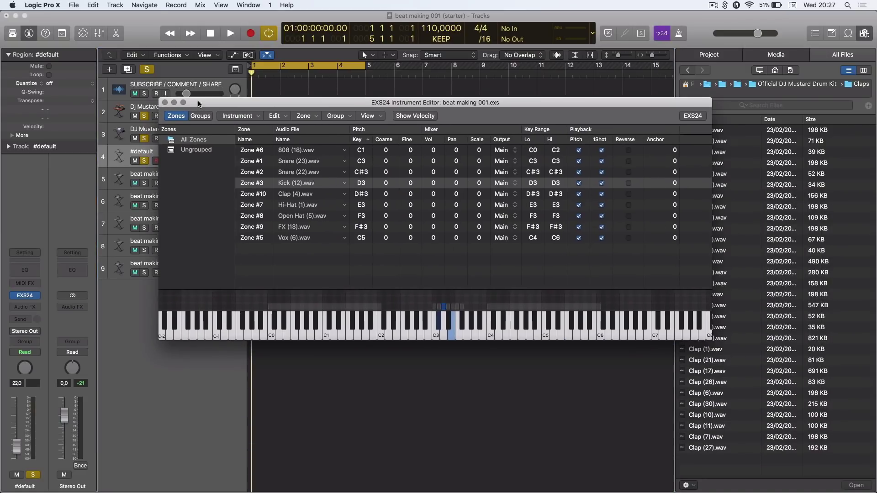
{"action": "left_click", "coordinate": [434, 338]}
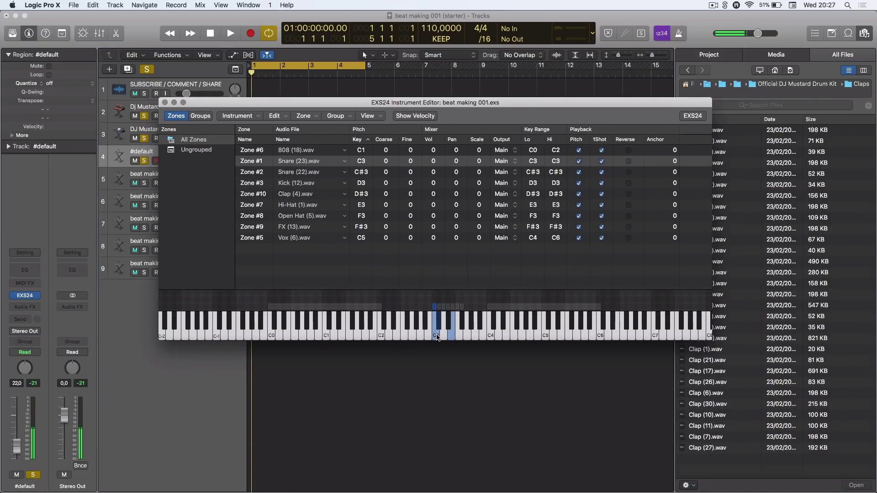
{"action": "left_click", "coordinate": [440, 323]}
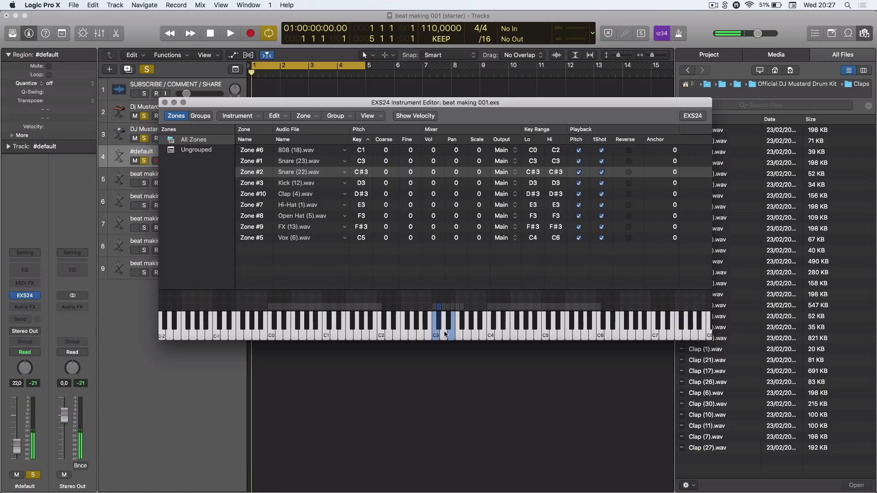
{"action": "left_click", "coordinate": [445, 334]}
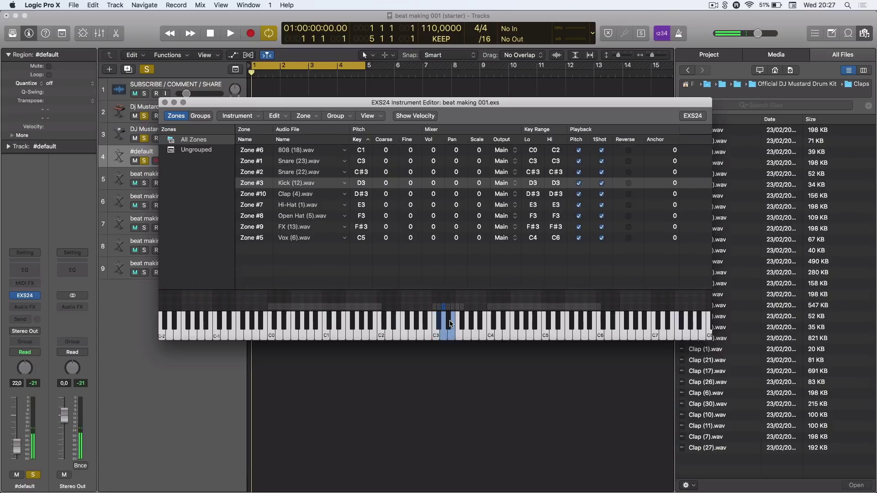
{"action": "left_click", "coordinate": [450, 324]}
{"action": "left_click", "coordinate": [453, 332]}
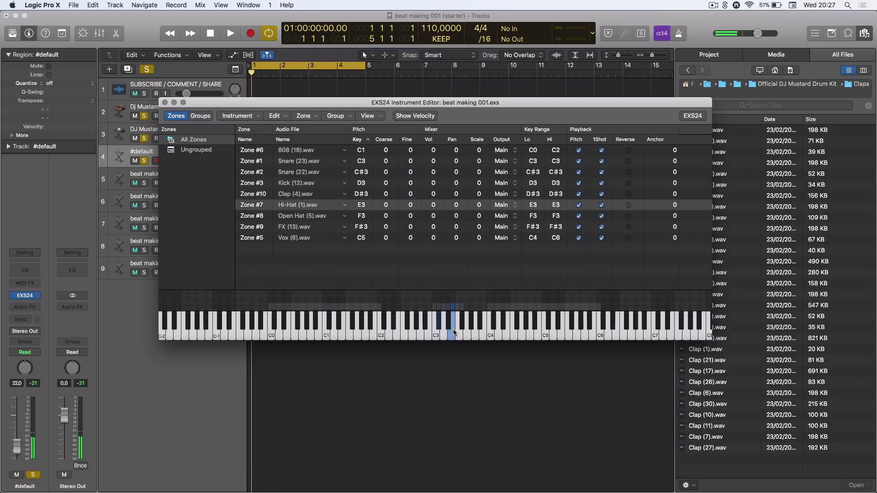
{"action": "left_click", "coordinate": [459, 331]}
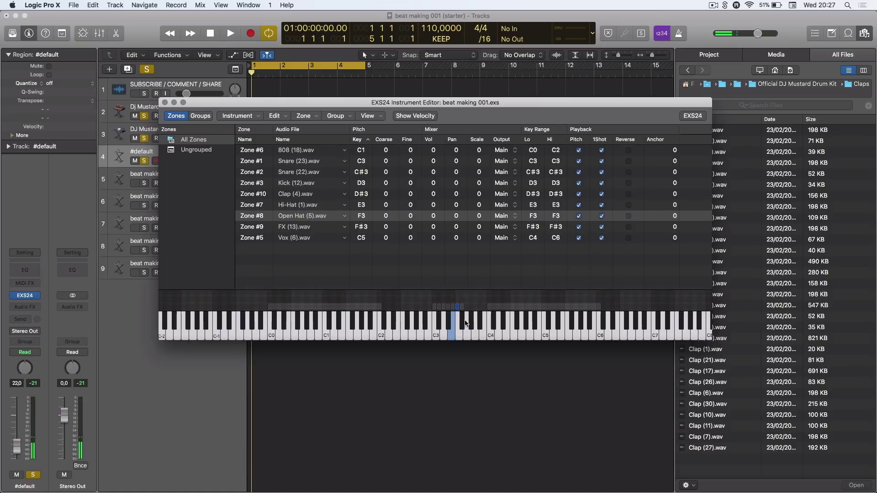
{"action": "left_click", "coordinate": [465, 322]}
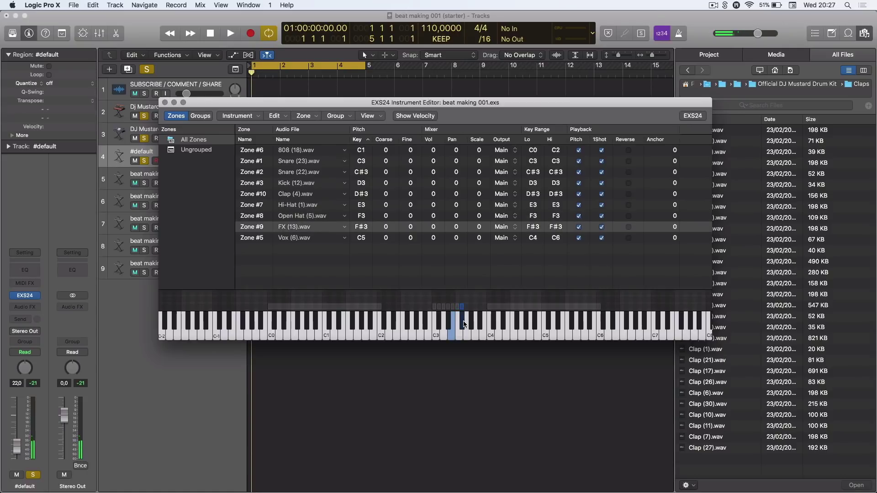
{"action": "left_click", "coordinate": [492, 337]}
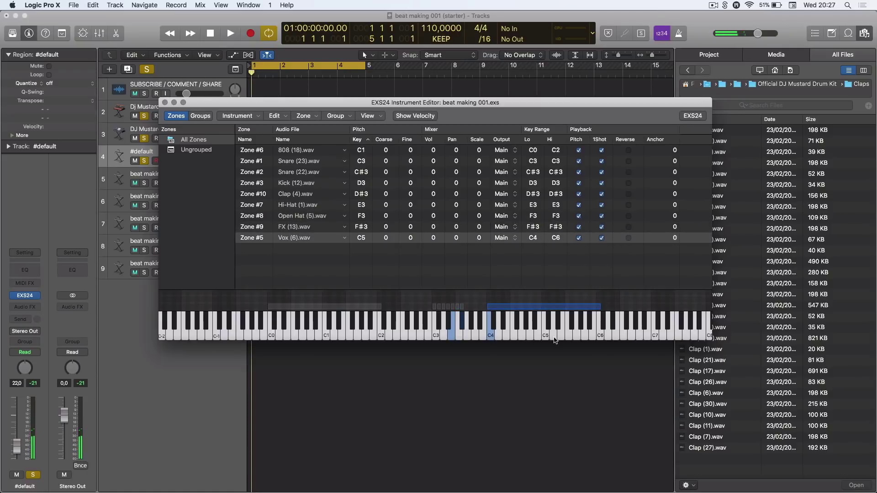
{"action": "left_click", "coordinate": [319, 336]}
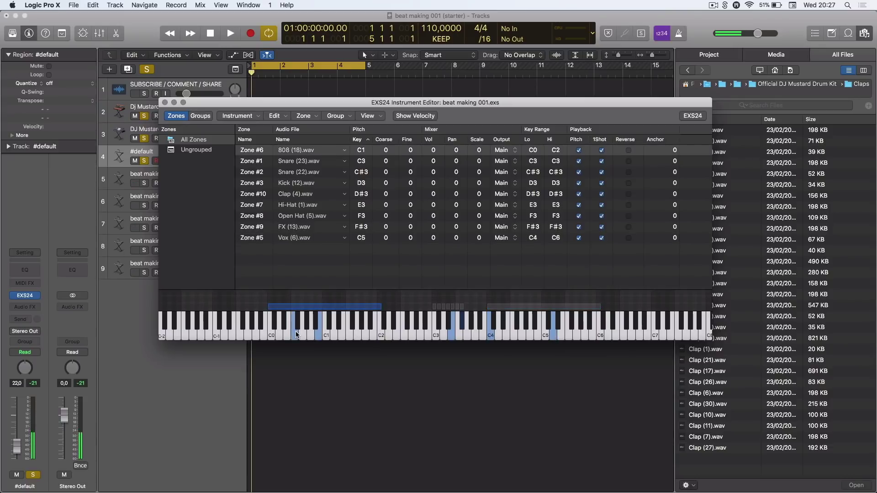
Close the instrument editor, play the beat, then solo track 5 and play again.
{"action": "left_click", "coordinate": [165, 103]}
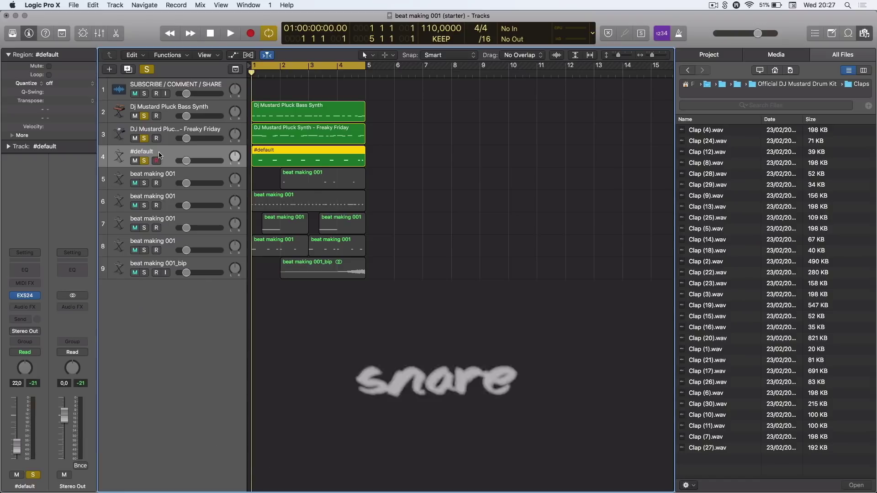
{"action": "key", "text": "space"}
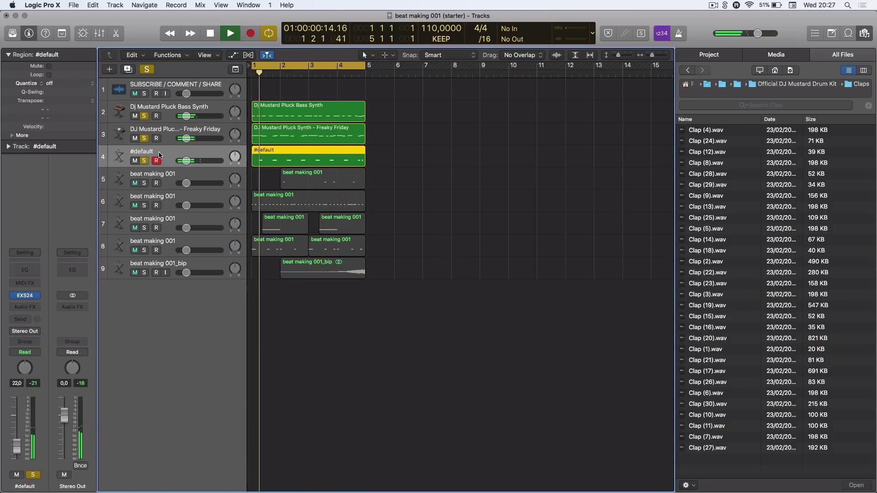
{"action": "key", "text": "space"}
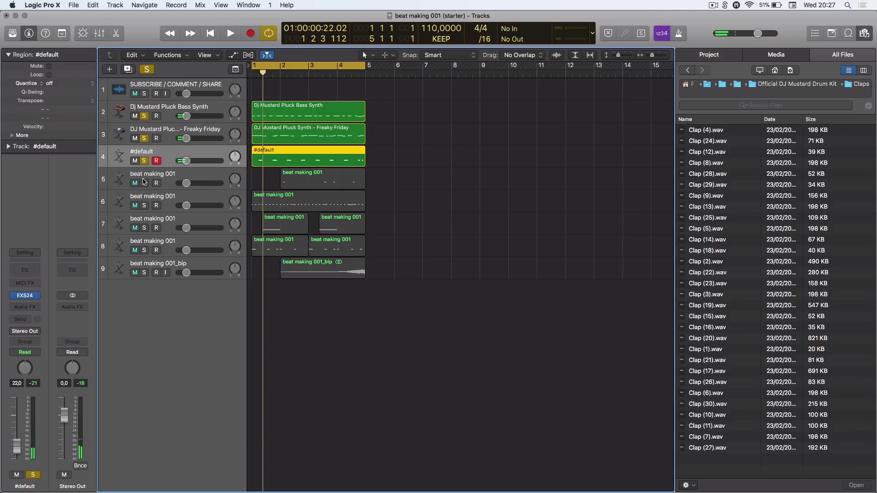
{"action": "left_click", "coordinate": [144, 182]}
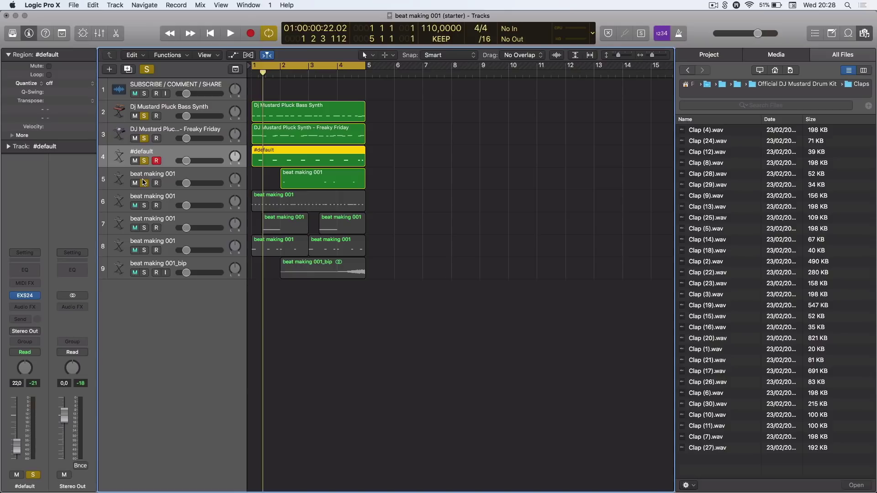
{"action": "key", "text": "space"}
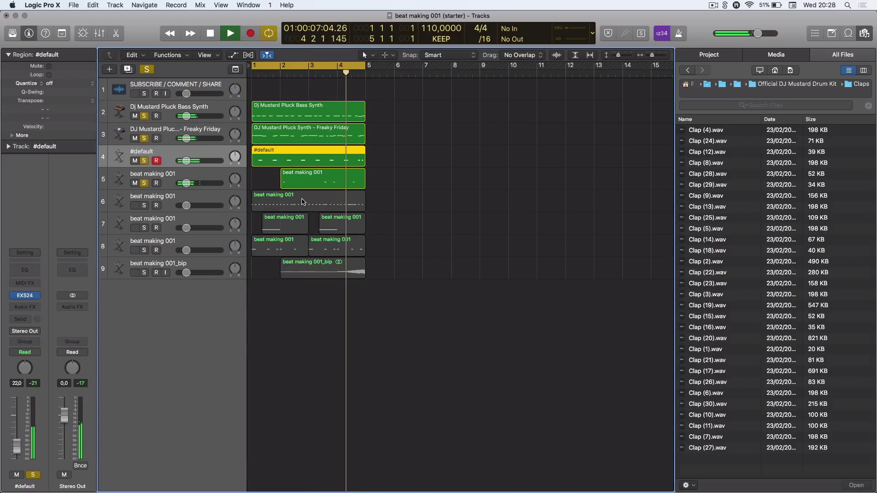
Solo track 6 and inspect its dense note pattern in the Piano Roll during playback.
{"action": "key", "text": "space"}
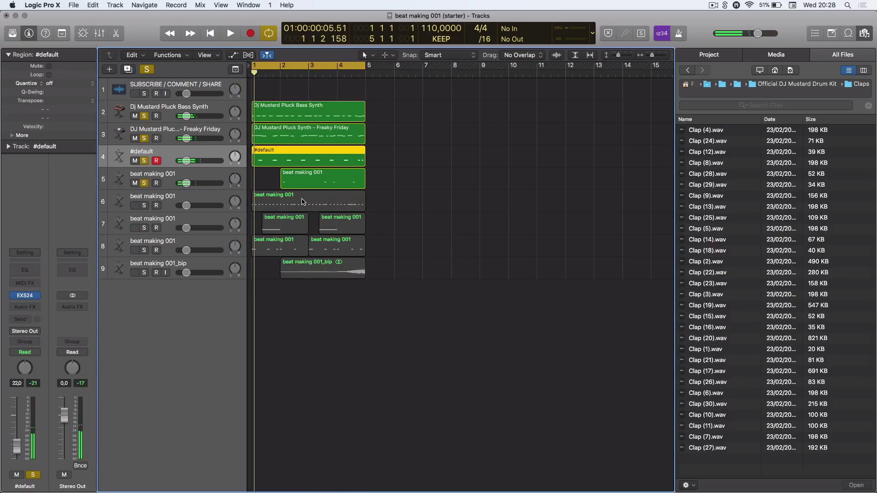
{"action": "left_click", "coordinate": [144, 205]}
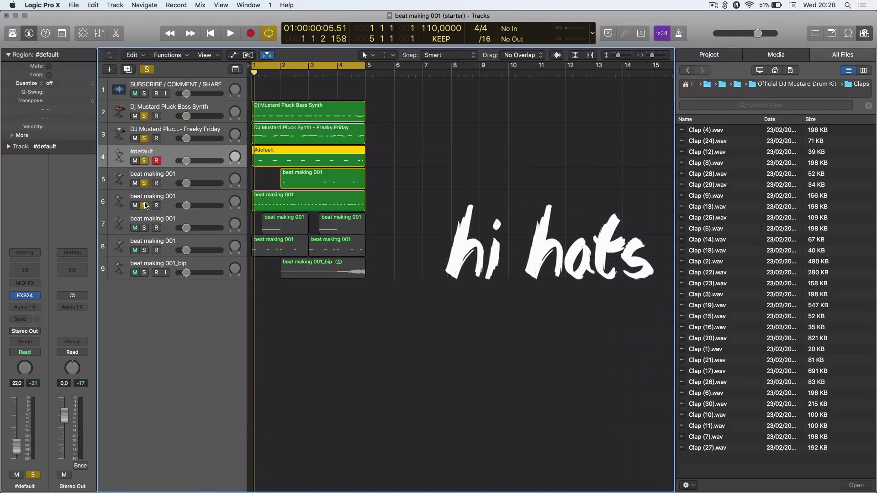
{"action": "double_click", "coordinate": [283, 202]}
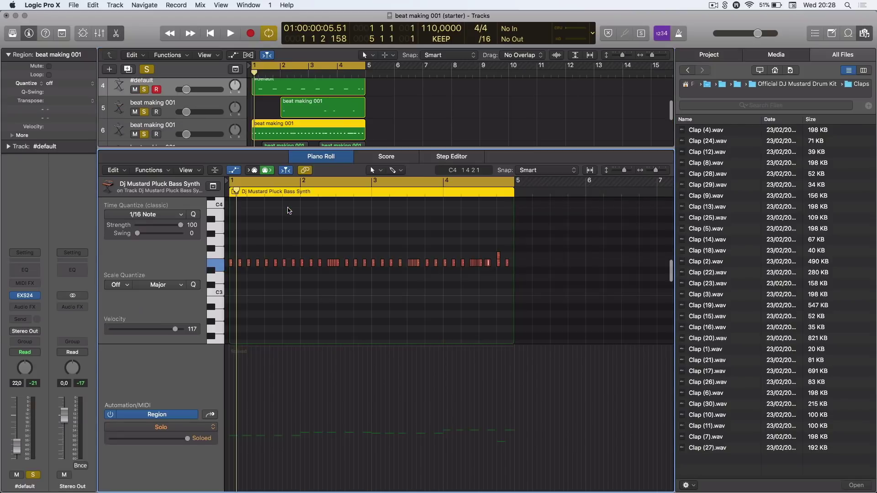
{"action": "key", "text": "space"}
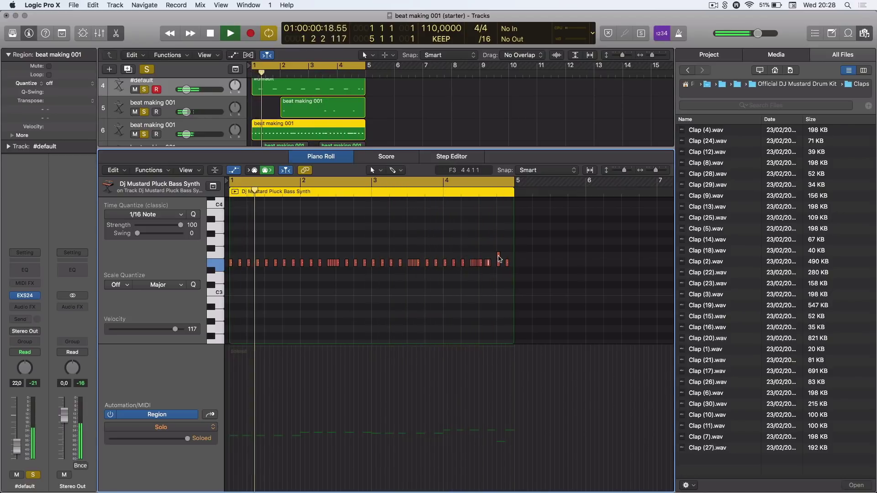
{"action": "left_click", "coordinate": [498, 255]}
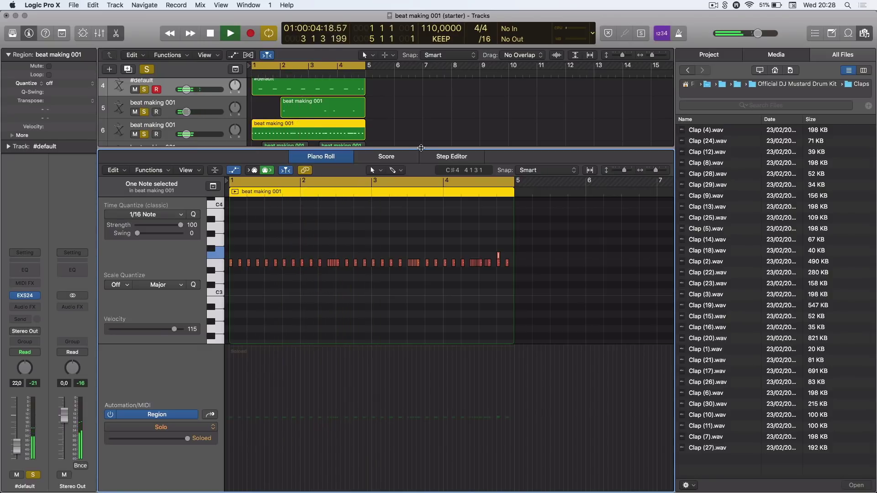
{"action": "key", "text": "e"}
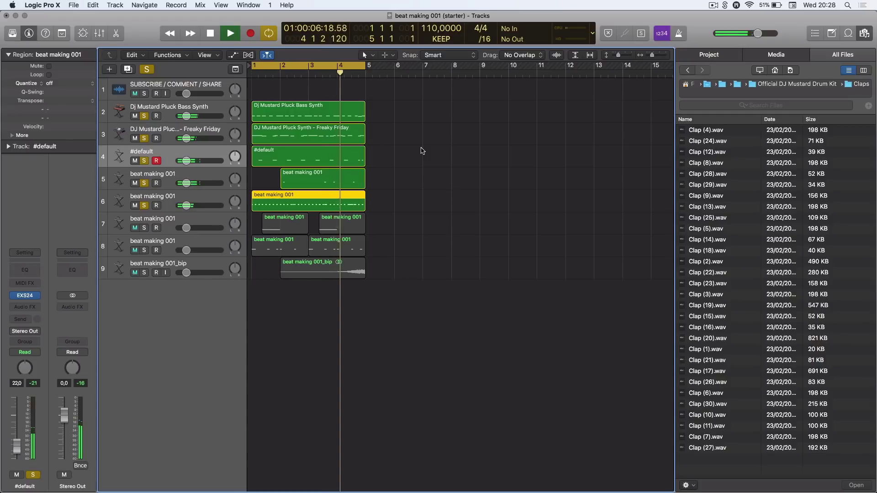
Solo track 7 and view its single long note in the Piano Roll while playing.
{"action": "key", "text": "space"}
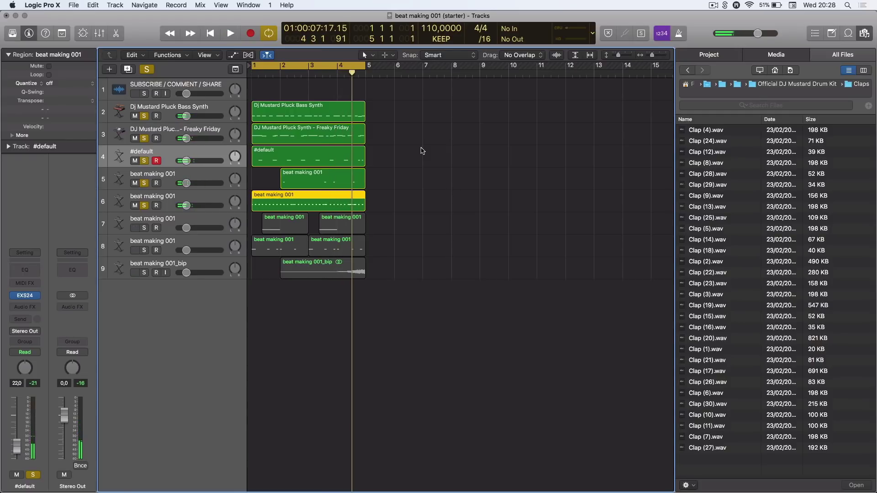
{"action": "left_click", "coordinate": [144, 227]}
{"action": "key", "text": "space"}
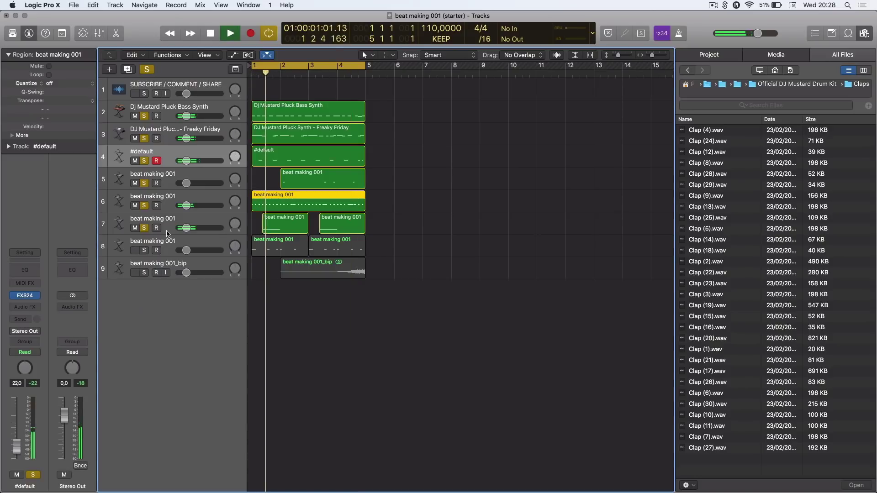
{"action": "double_click", "coordinate": [283, 226]}
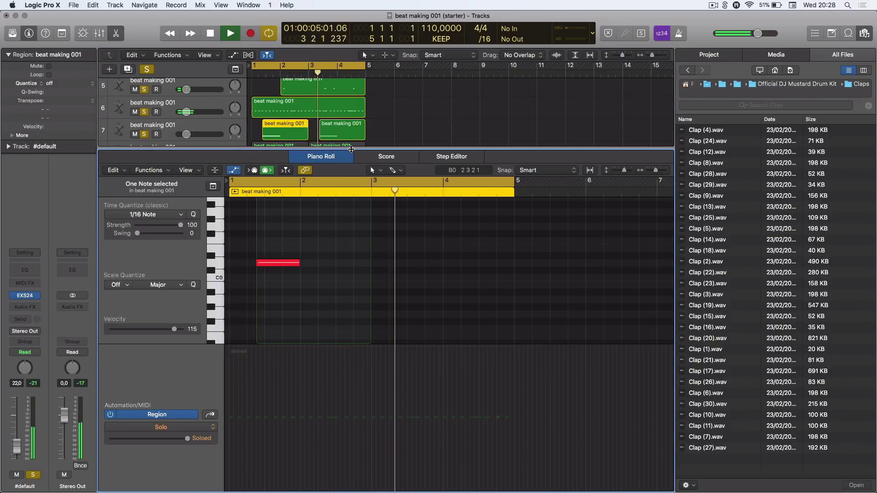
{"action": "key", "text": "p"}
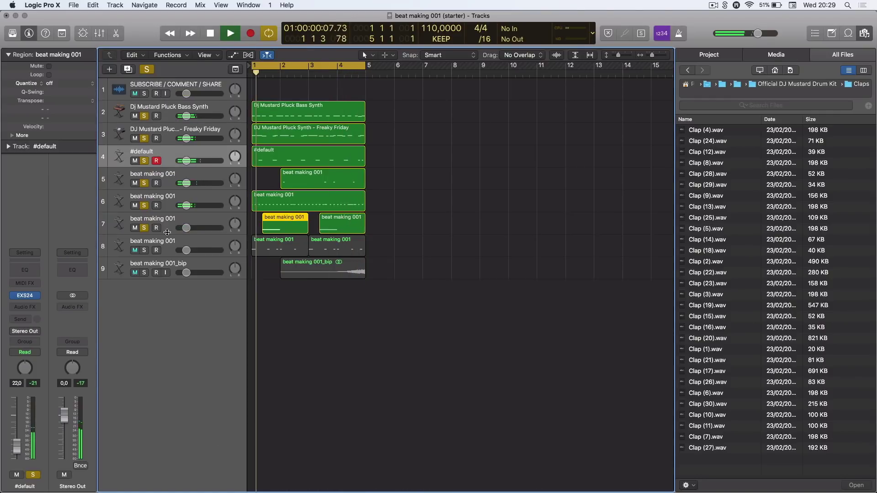
{"action": "key", "text": "space"}
Solo track 8's kick pattern, play it in the mix, then return to the song start.
{"action": "left_click", "coordinate": [144, 250]}
{"action": "key", "text": "space"}
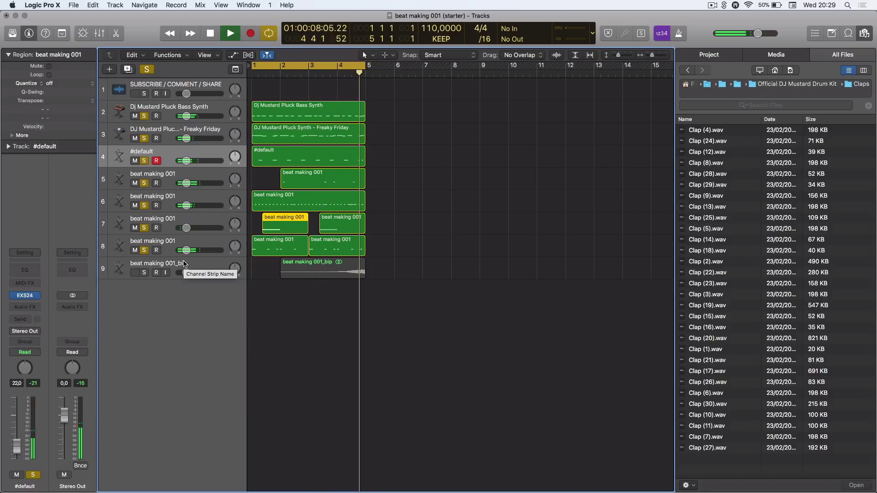
{"action": "key", "text": "space"}
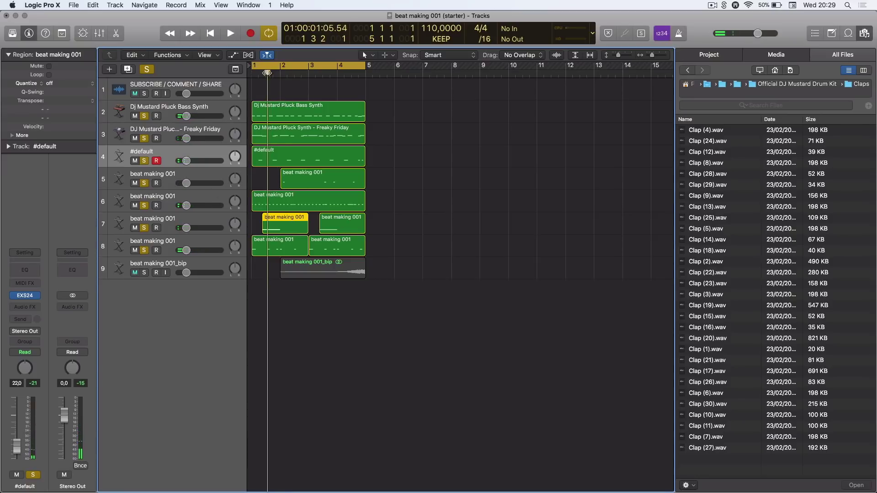
{"action": "key", "text": "Return"}
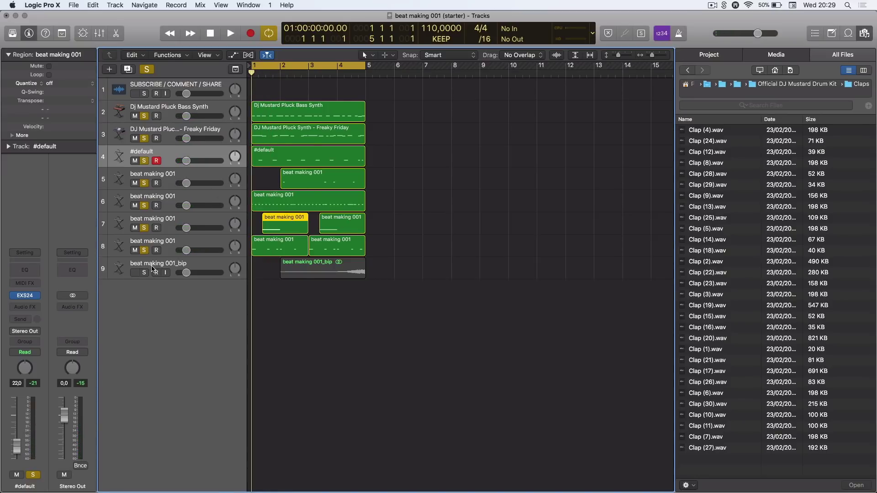
Solo the beat making 001_bip reversed FX track and play it from bar 1.
{"action": "left_click", "coordinate": [146, 273]}
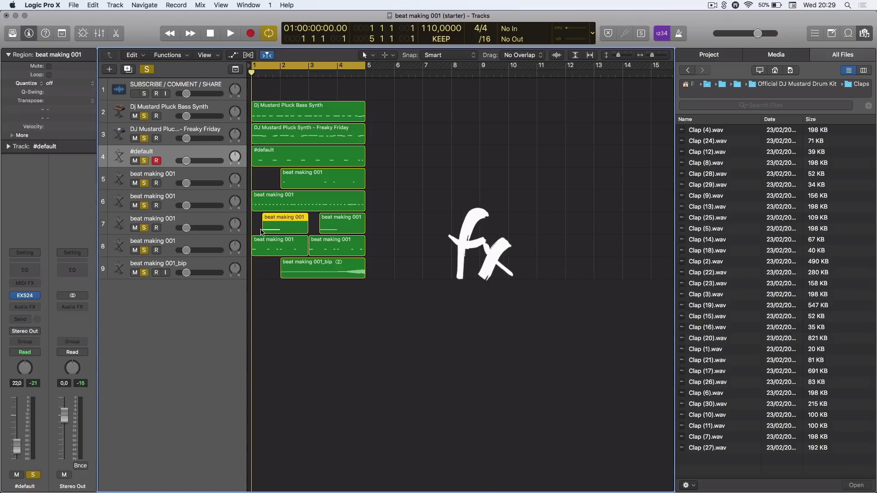
{"action": "key", "text": "space"}
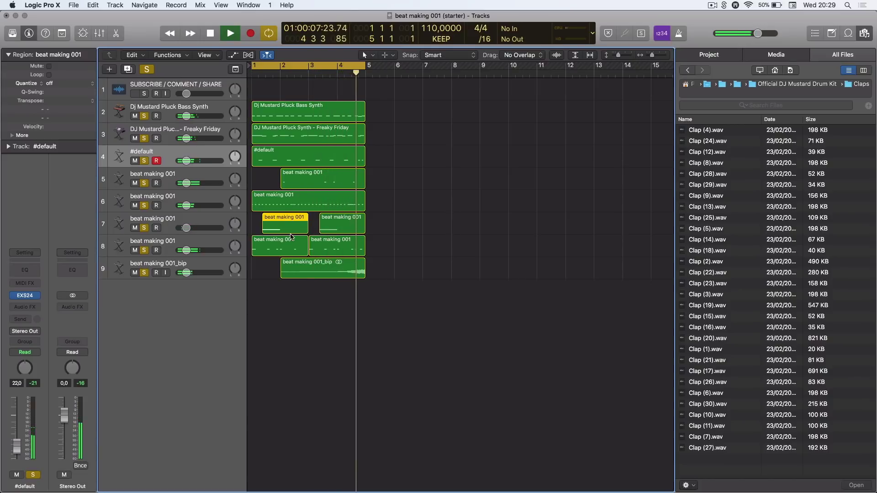
{"action": "key", "text": "space"}
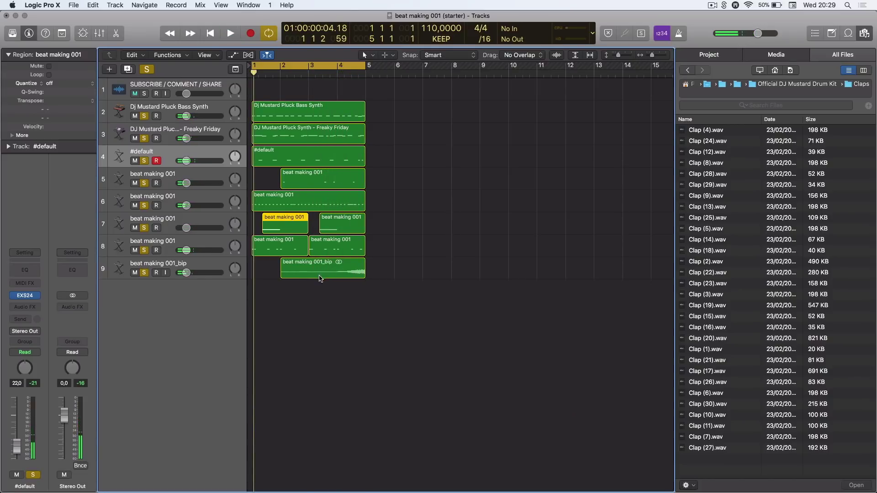
{"action": "double_click", "coordinate": [321, 278]}
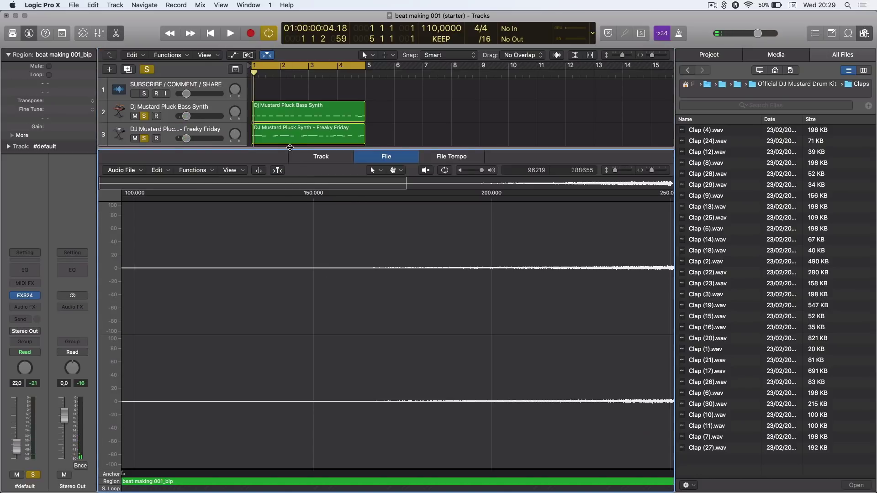
{"action": "key", "text": "e"}
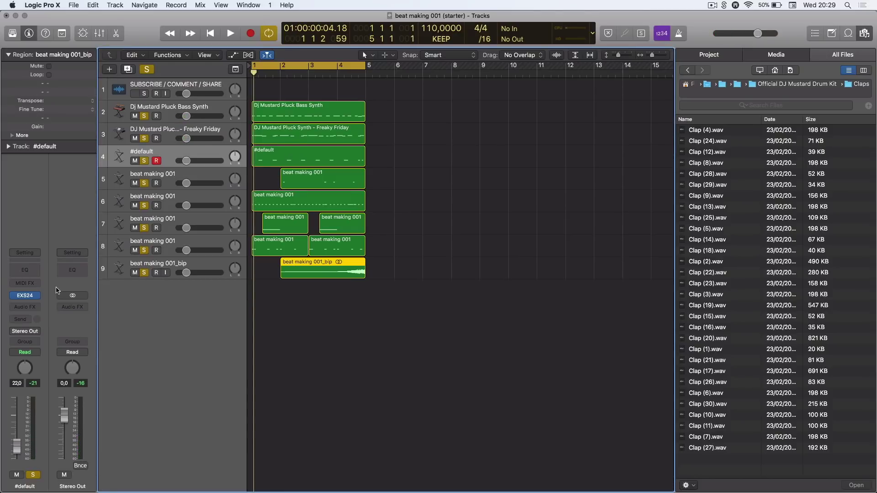
{"action": "left_click", "coordinate": [25, 295]}
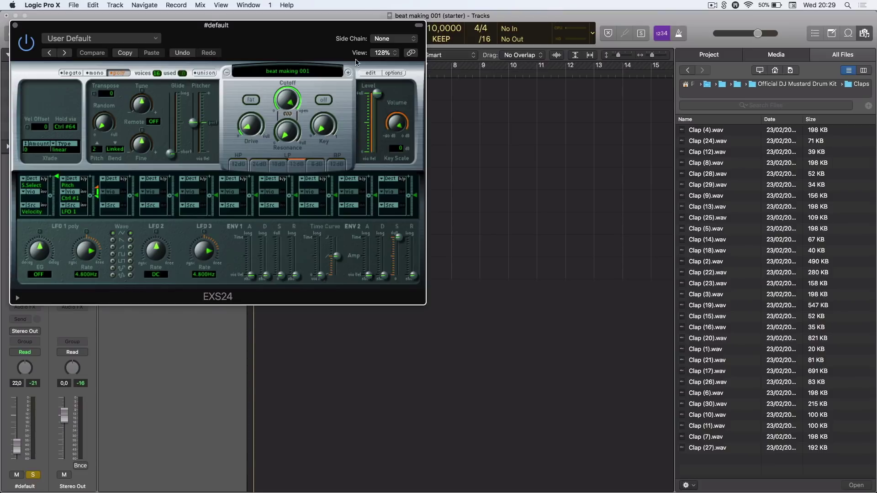
{"action": "left_click", "coordinate": [363, 73]}
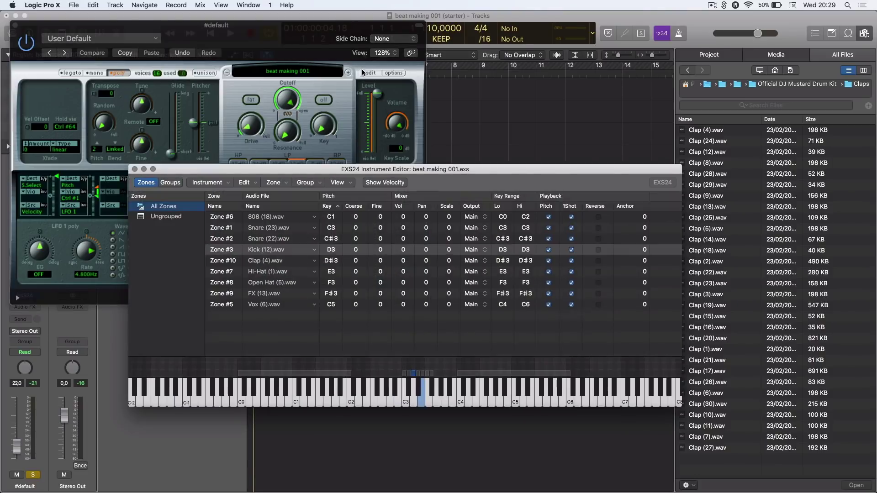
{"action": "left_click", "coordinate": [423, 385]}
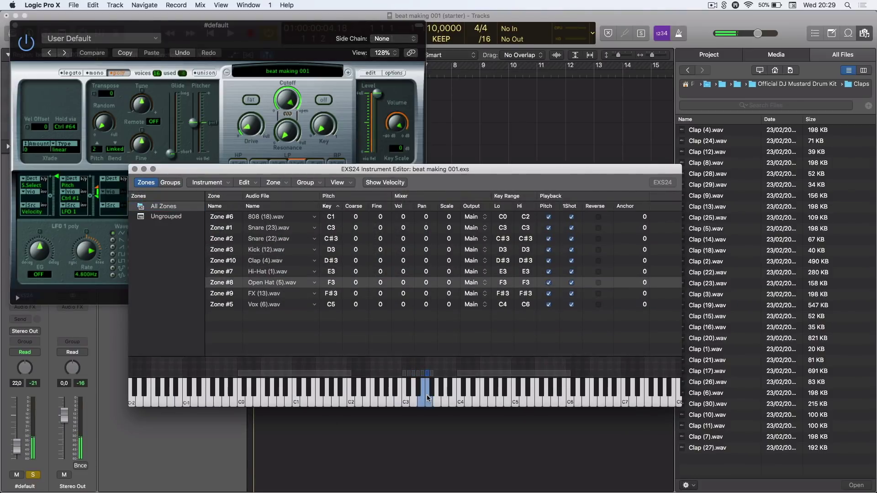
{"action": "left_click", "coordinate": [430, 392]}
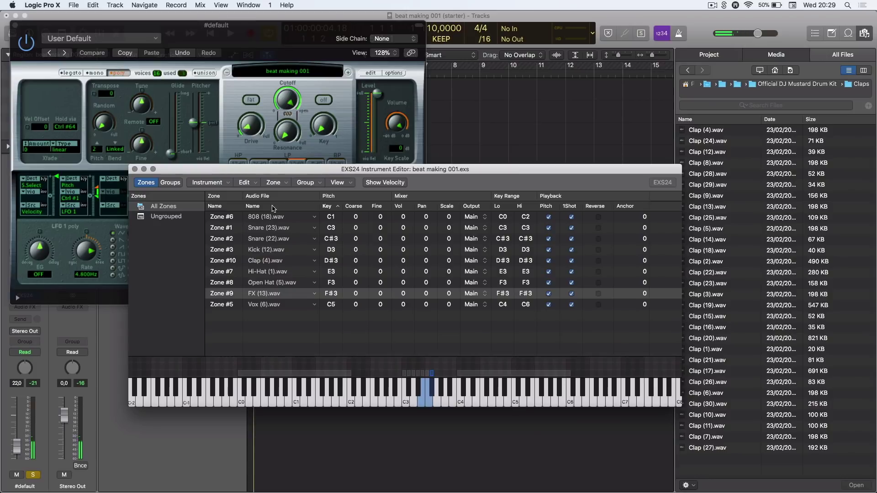
{"action": "left_click", "coordinate": [135, 169]}
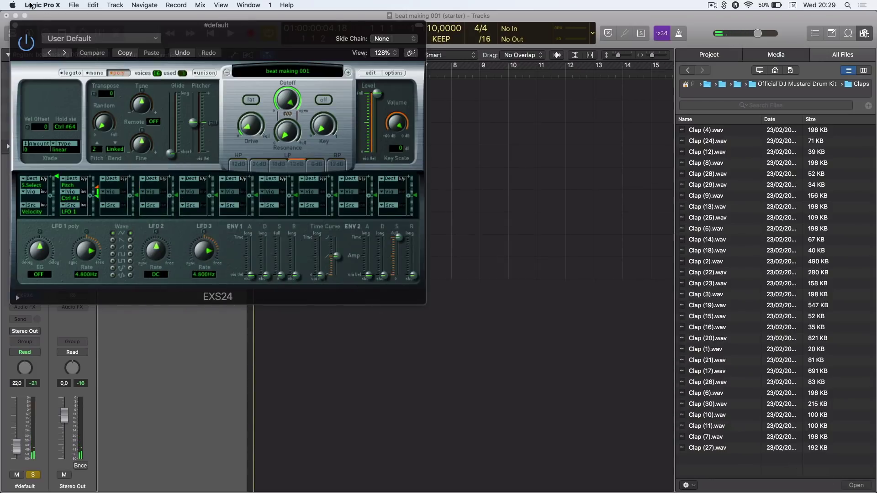
{"action": "left_click", "coordinate": [15, 25]}
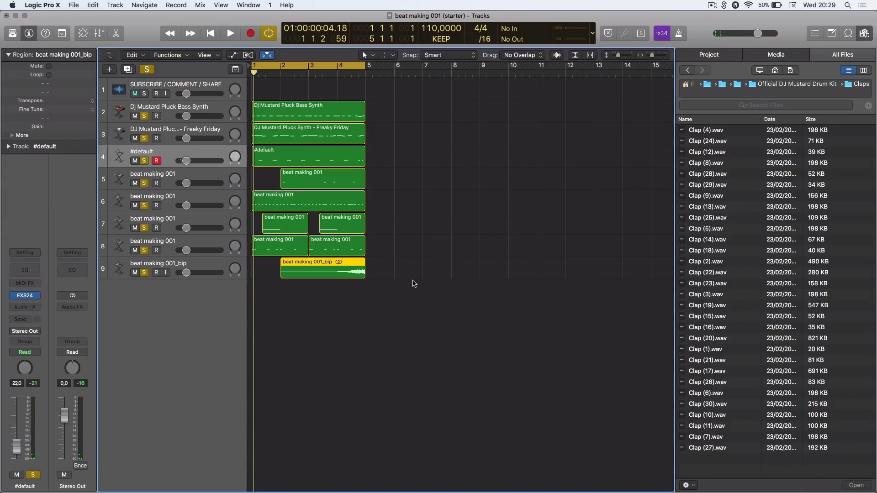
{"action": "double_click", "coordinate": [351, 276]}
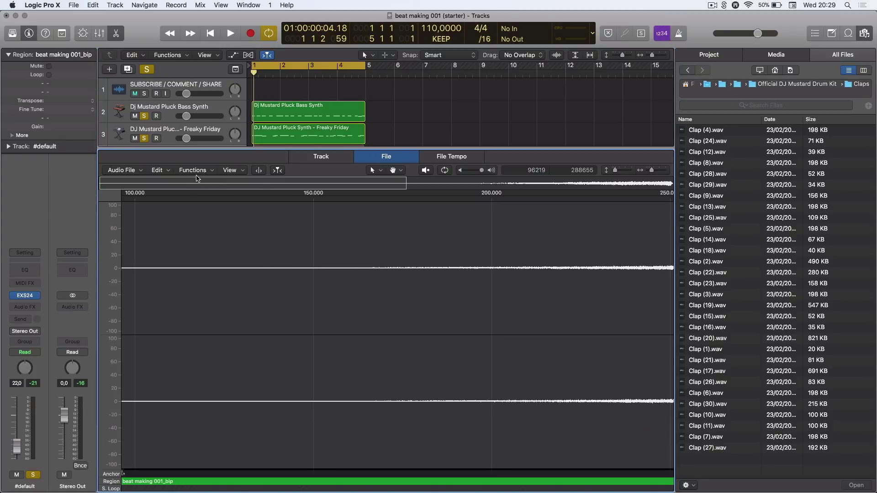
{"action": "left_click", "coordinate": [195, 172]}
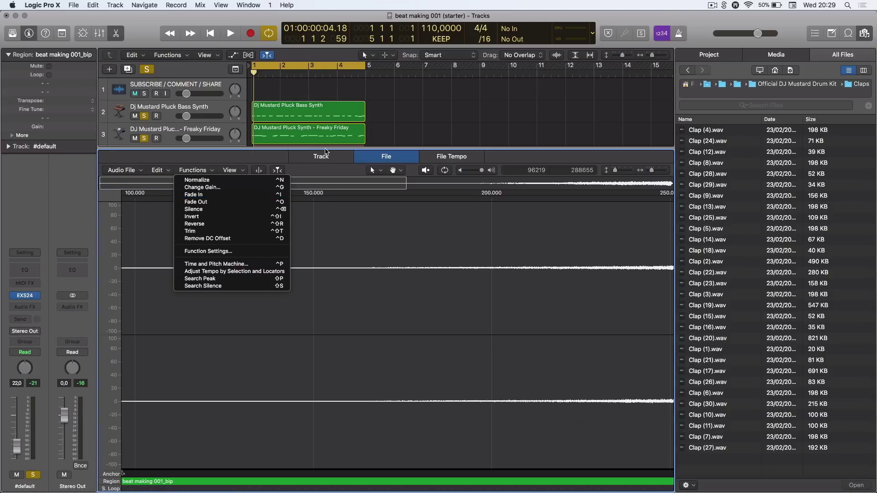
{"action": "left_click", "coordinate": [325, 148]}
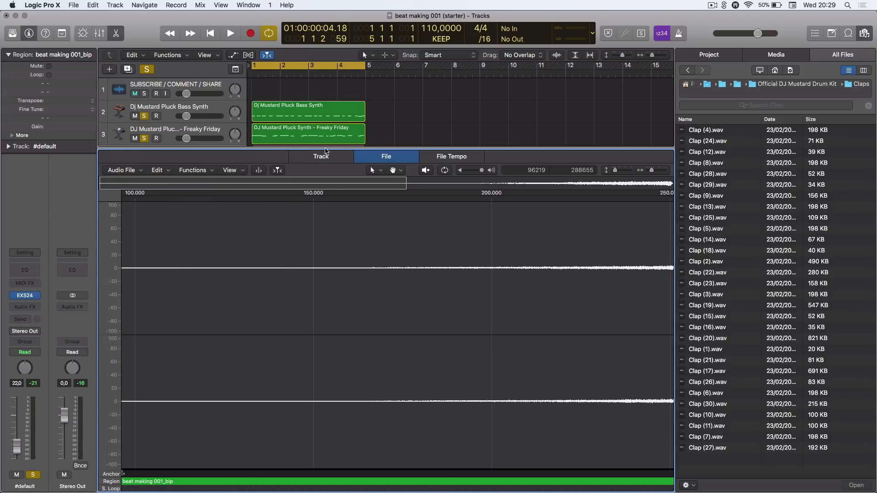
{"action": "key", "text": "e"}
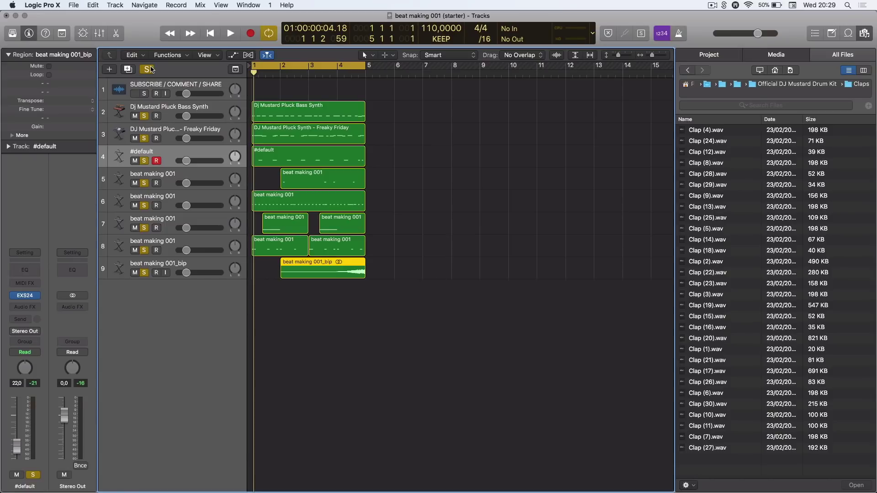
Clear all solos, play the whole beat, then restore 'beat making 001 (full)' from the Dock.
{"action": "left_click", "coordinate": [147, 69]}
{"action": "key", "text": "space"}
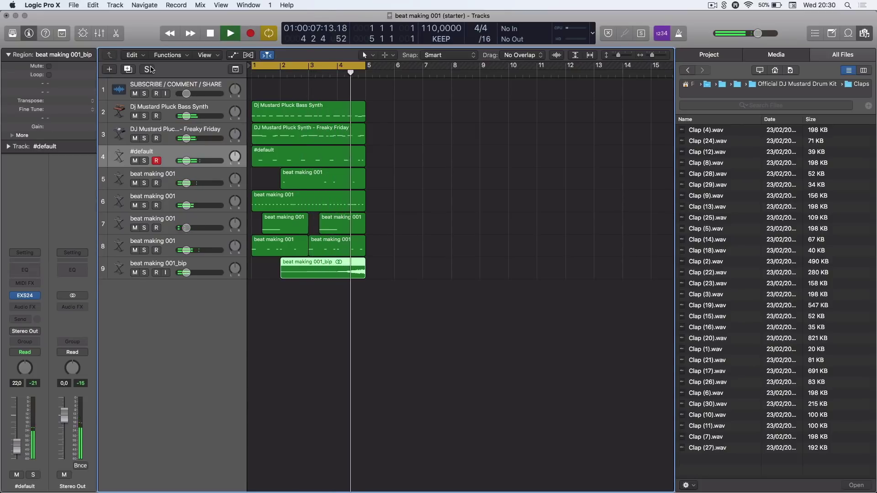
{"action": "key", "text": "space"}
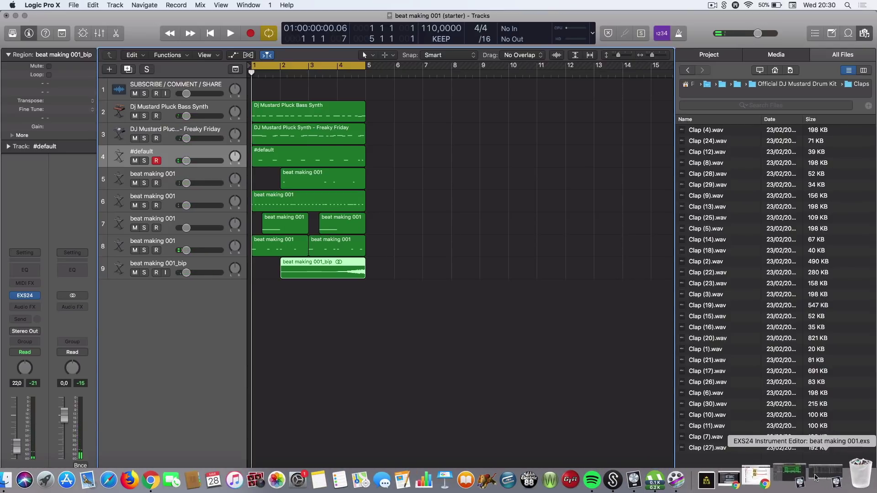
{"action": "left_click", "coordinate": [805, 478]}
Briefly preview the full project, then close it to return to the starter project.
{"action": "key", "text": "space"}
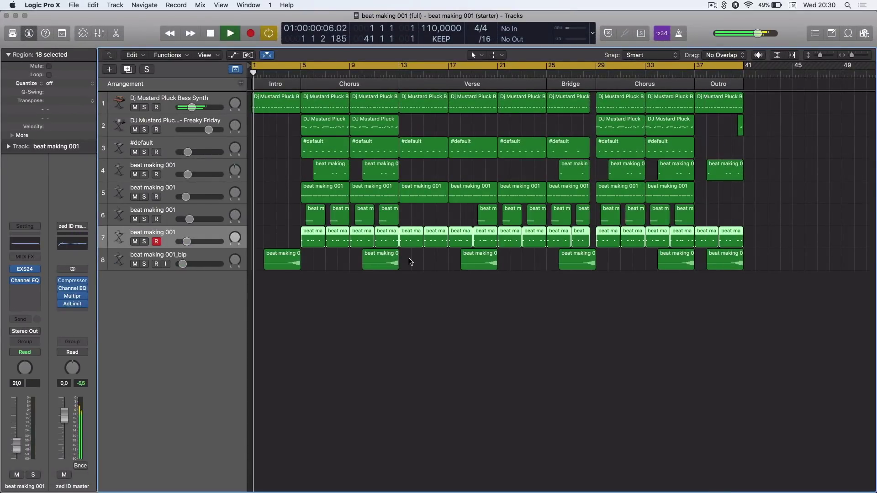
{"action": "key", "text": "space"}
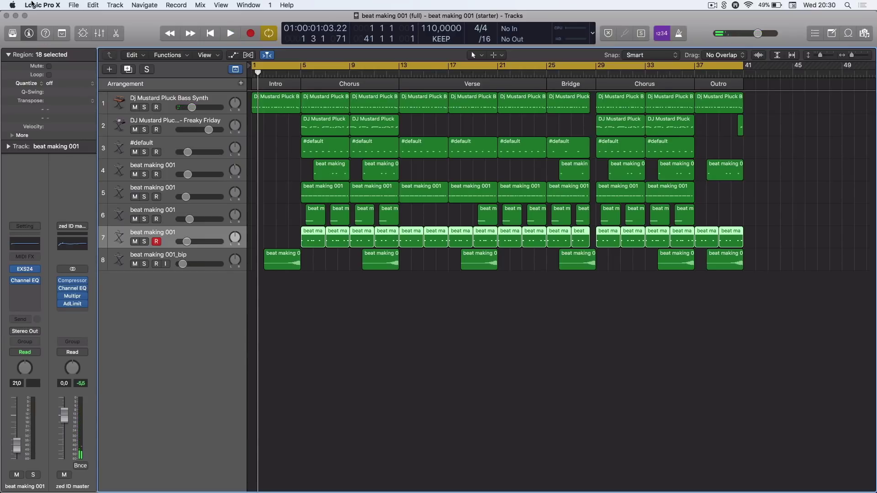
{"action": "left_click", "coordinate": [15, 15]}
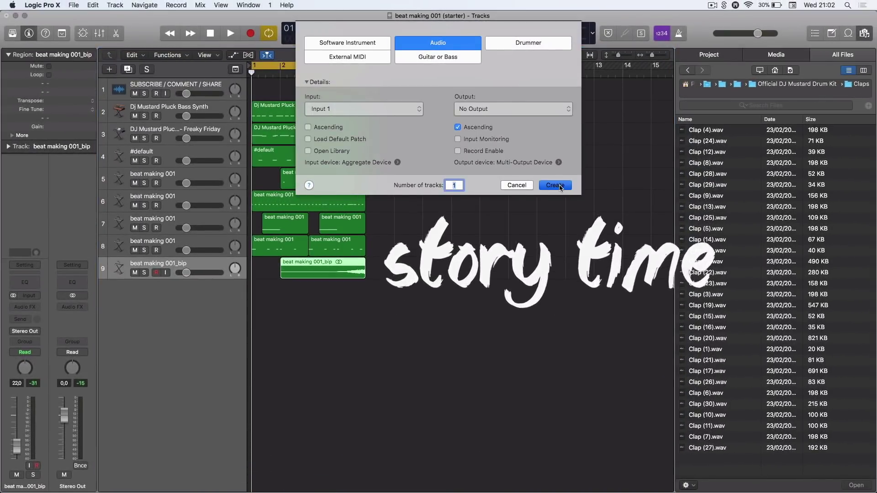
Add Audio 3, repeat the bar 1–5 beat regions to bar 13, cycle bars 1–13, and start recording vocals.
{"action": "left_click", "coordinate": [559, 187]}
{"action": "left_click_drag", "start_coordinate": [403, 274], "coordinate": [279, 109]}
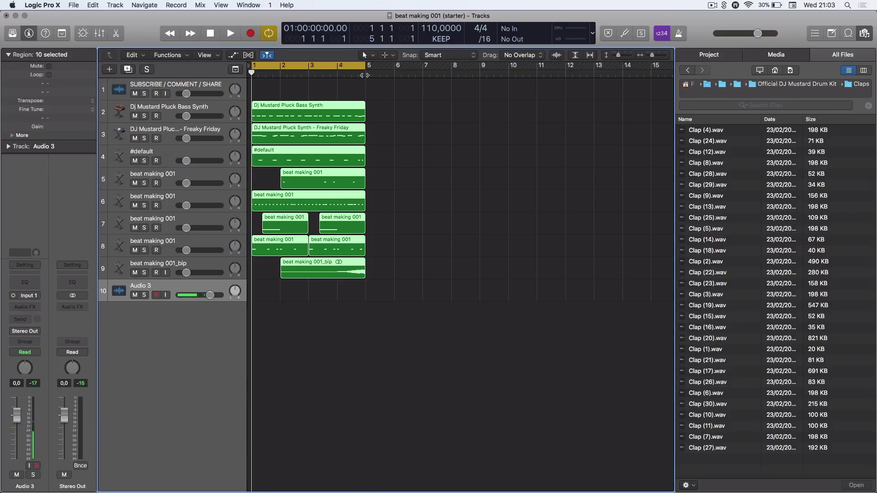
{"action": "key", "text": "super+r"}
{"action": "key", "text": "super+r"}
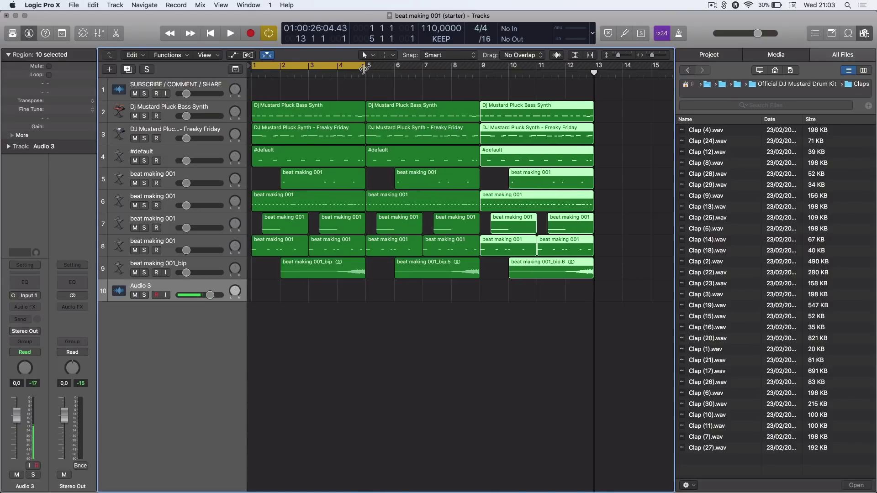
{"action": "left_click_drag", "start_coordinate": [363, 68], "coordinate": [599, 69]}
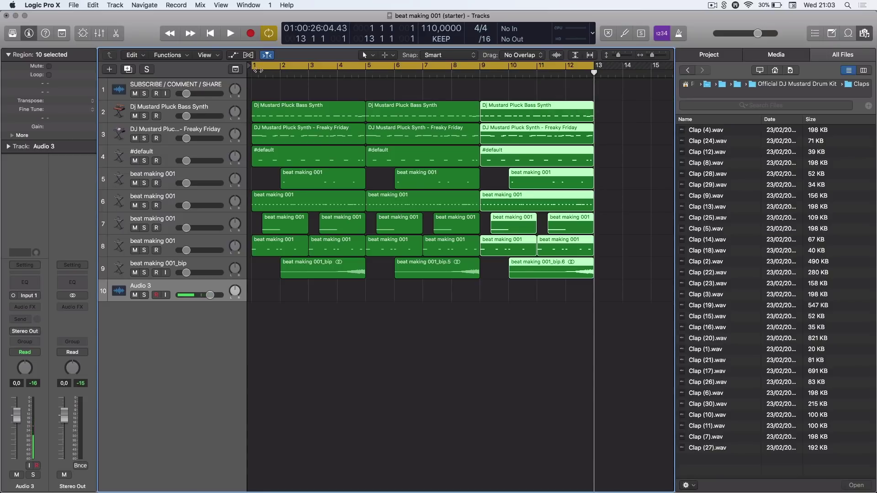
{"action": "key", "text": "r"}
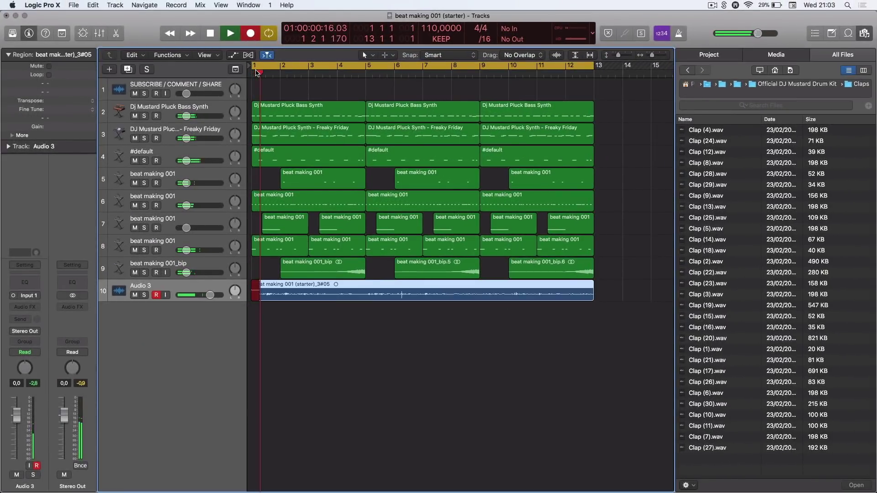
Stop recording to keep the 12-bar vocal take on Audio 3.
{"action": "key", "text": "space"}
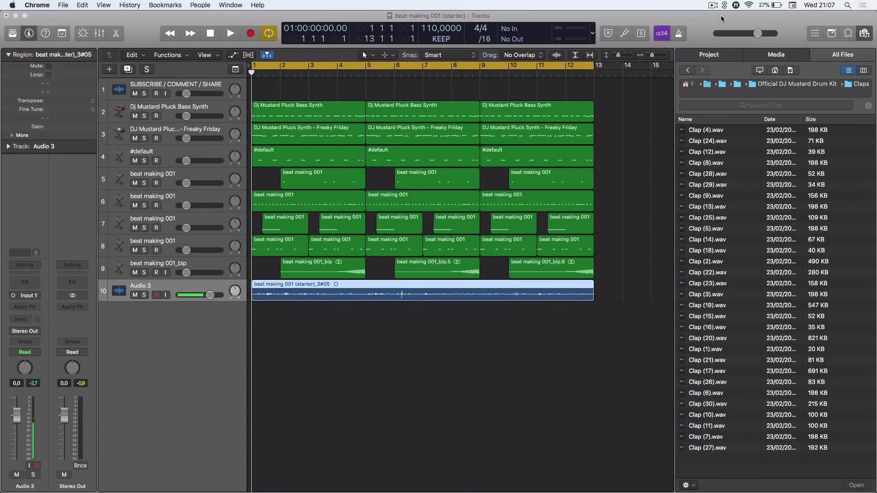